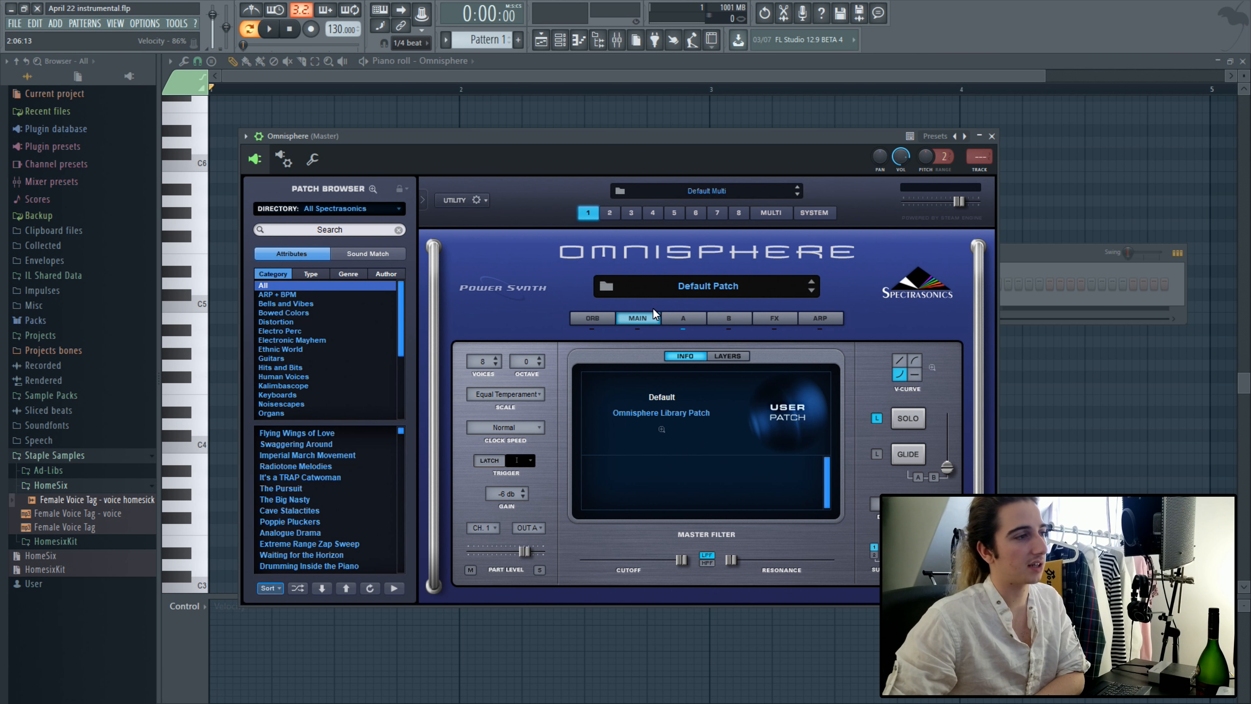
Step: Open layer A of the default patch and switch its oscillator to sample mode, comparing it with synth mode
left_click(670, 319)
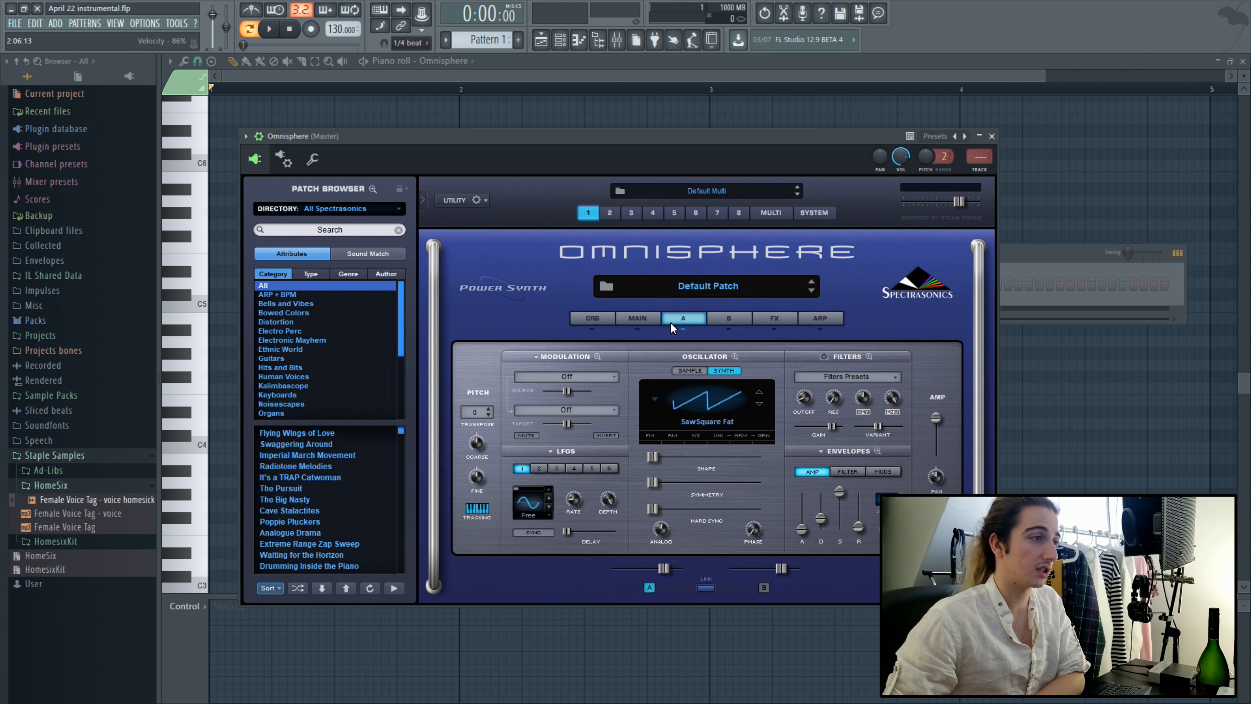
left_click(696, 369)
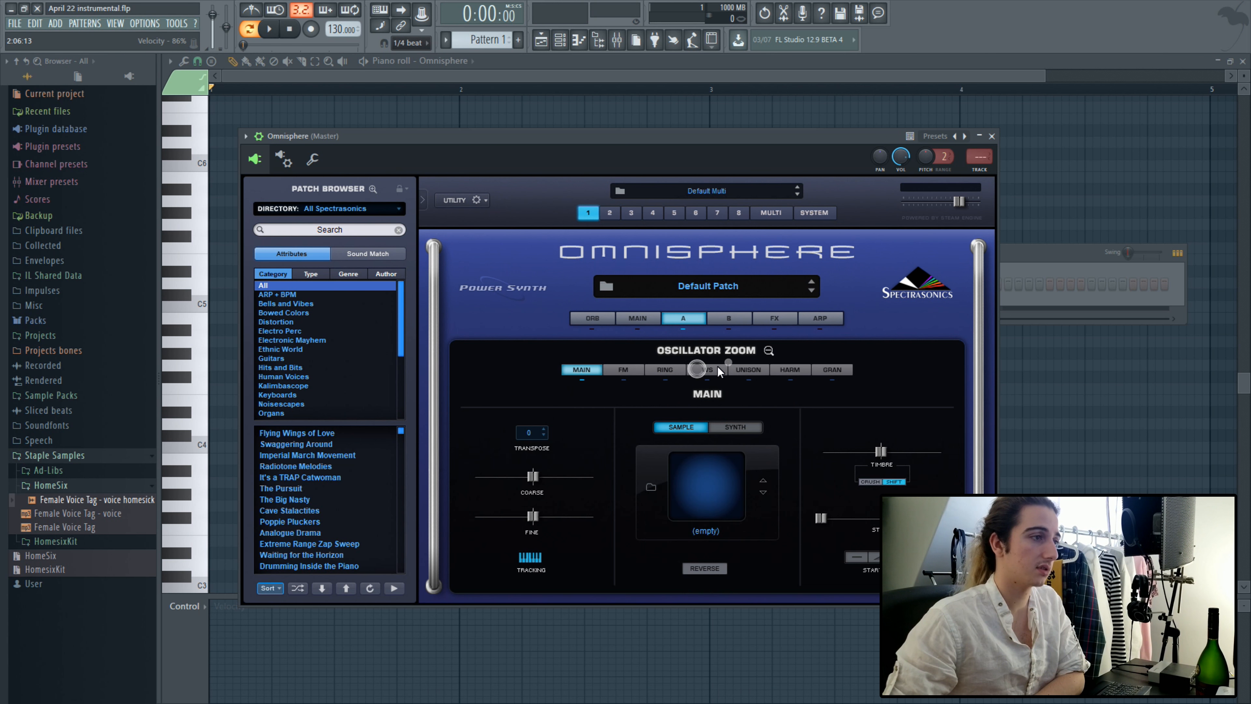
left_click(766, 351)
left_click(734, 356)
left_click(766, 351)
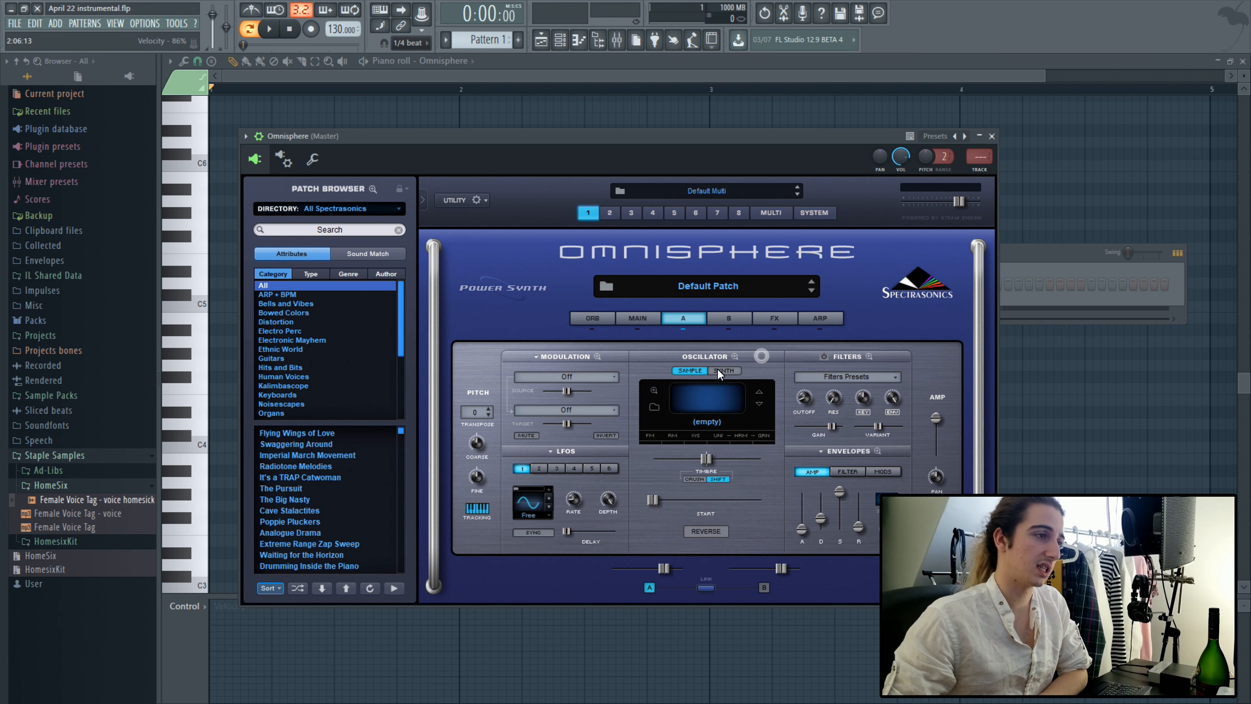
left_click(715, 369)
left_click(700, 370)
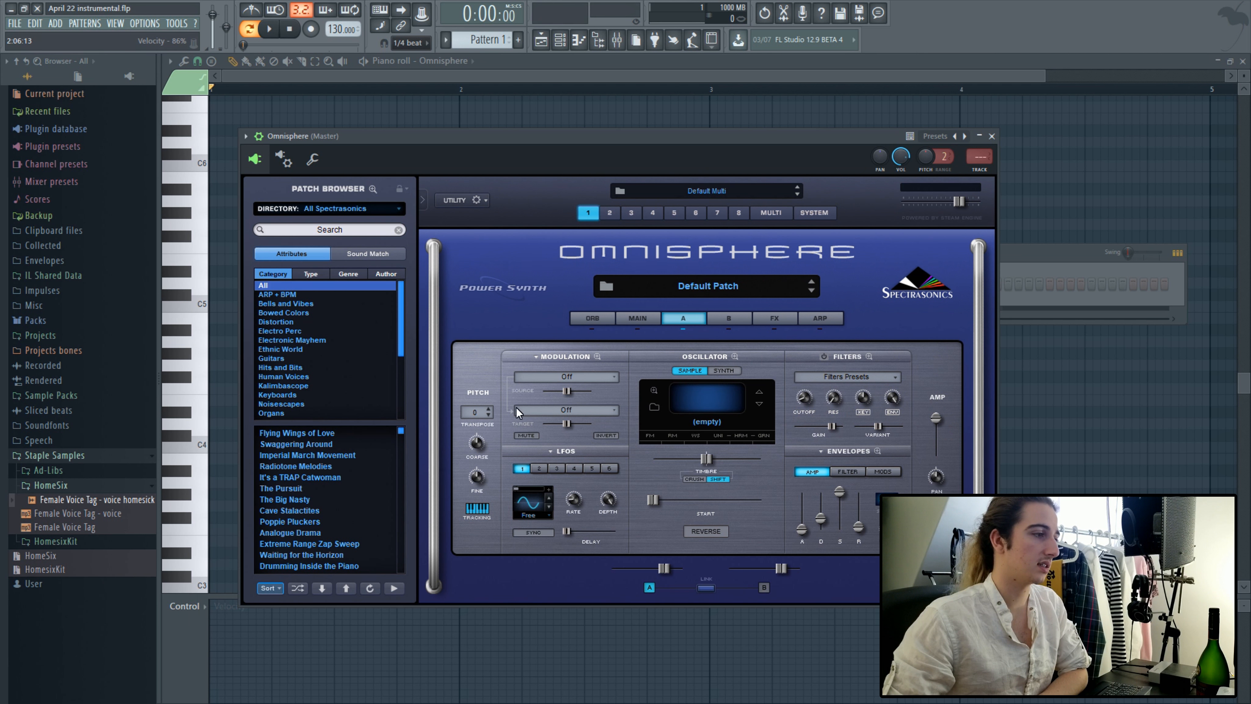
Step: Examine layer A's zoomed oscillator pages, including FM, ring modulation, waveshaper and granular
left_click(734, 357)
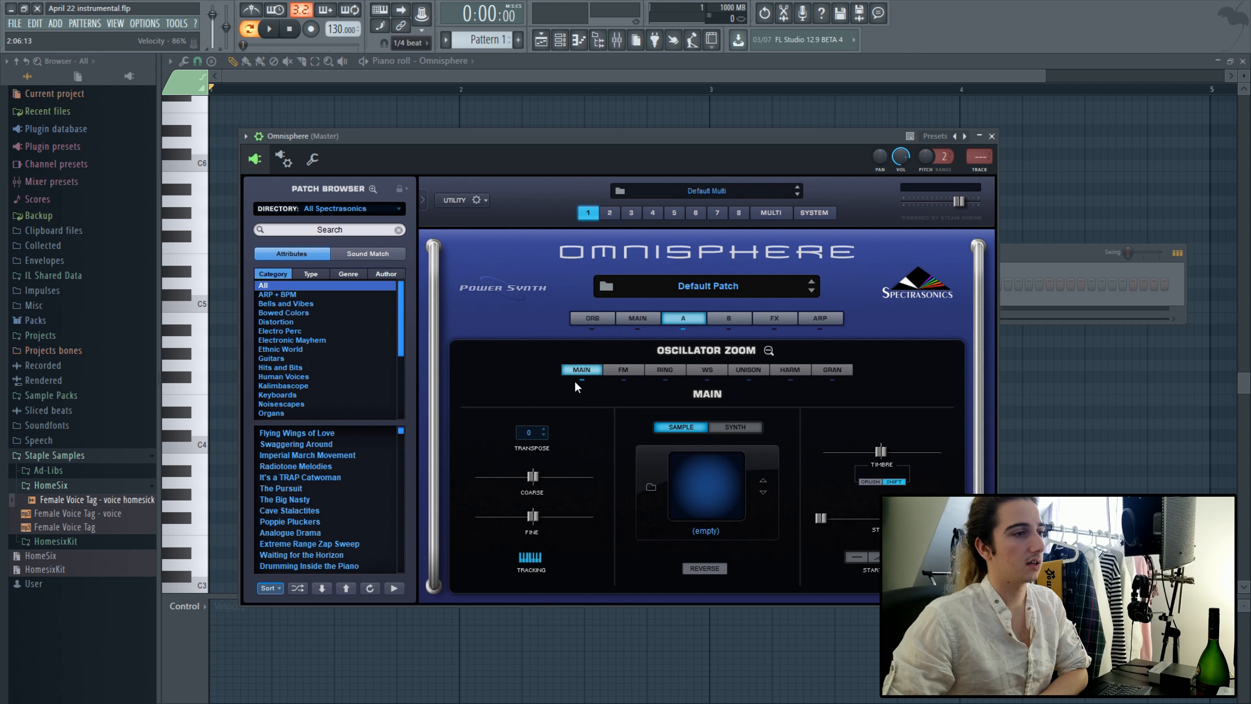
left_click(625, 369)
left_click(665, 366)
left_click(704, 369)
left_click(769, 351)
left_click(837, 367)
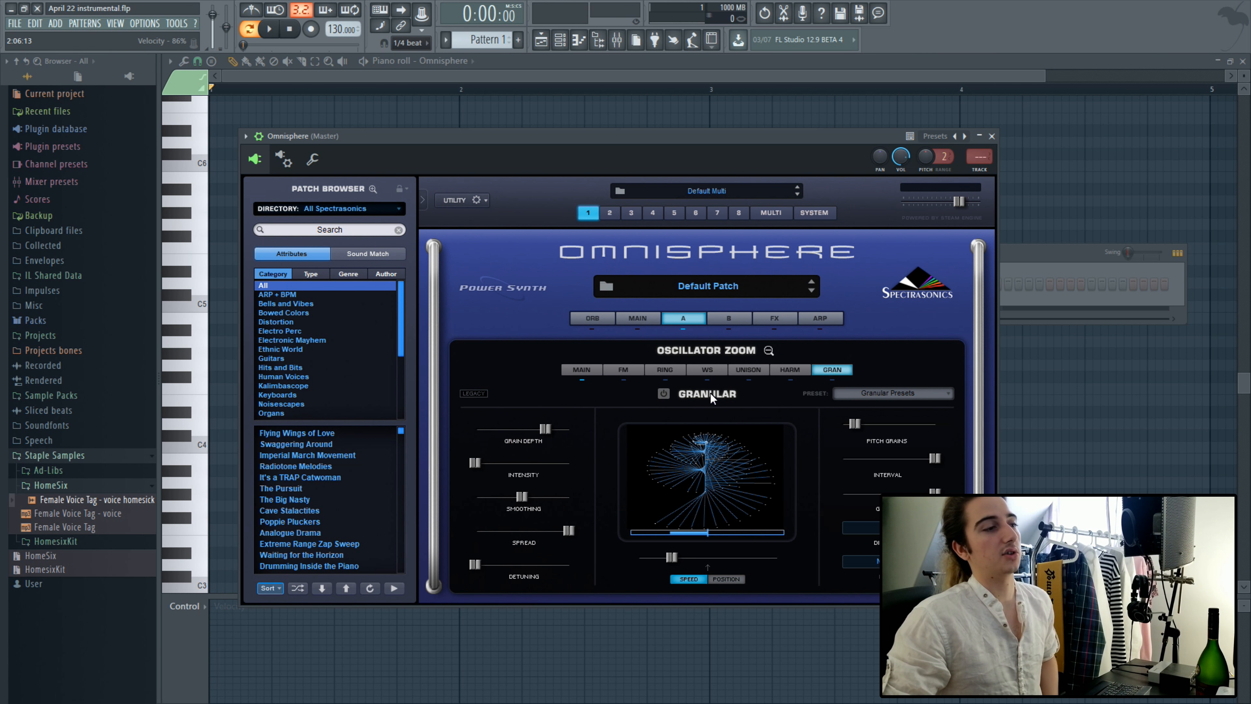
left_click(768, 351)
Step: Compare layer B with layer A, and check layer A's synth and sample oscillator modes
left_click(728, 319)
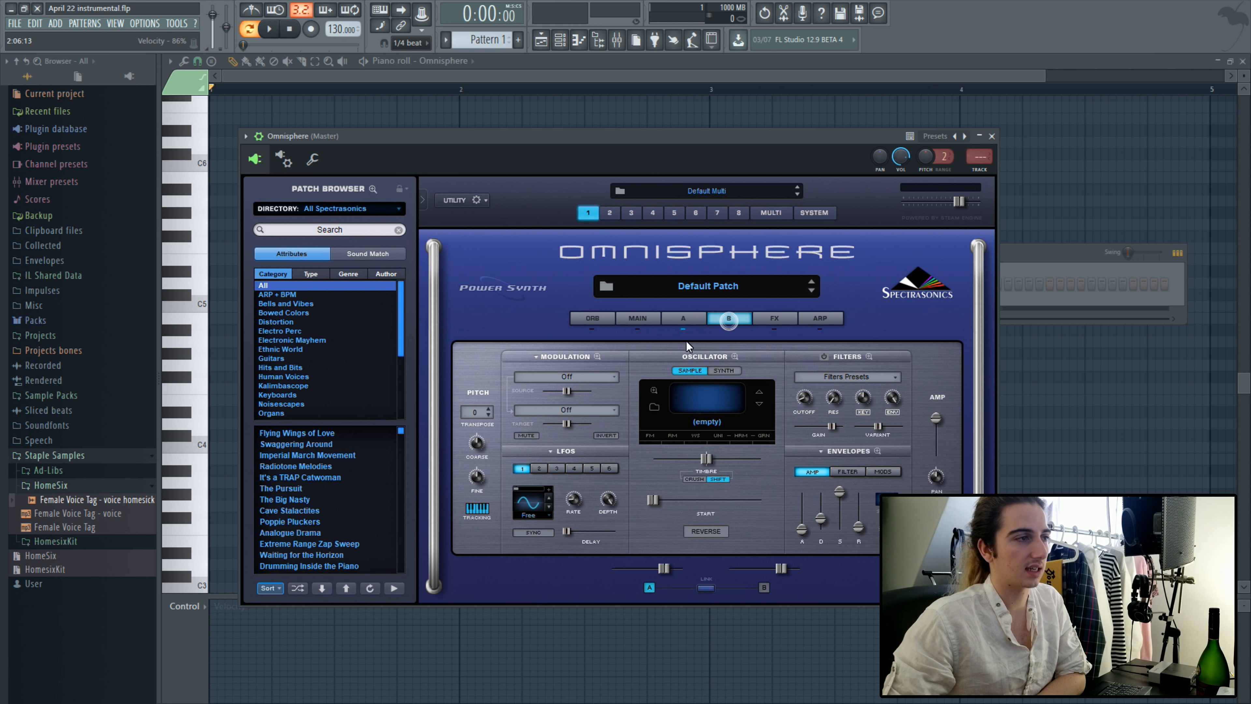
left_click(692, 319)
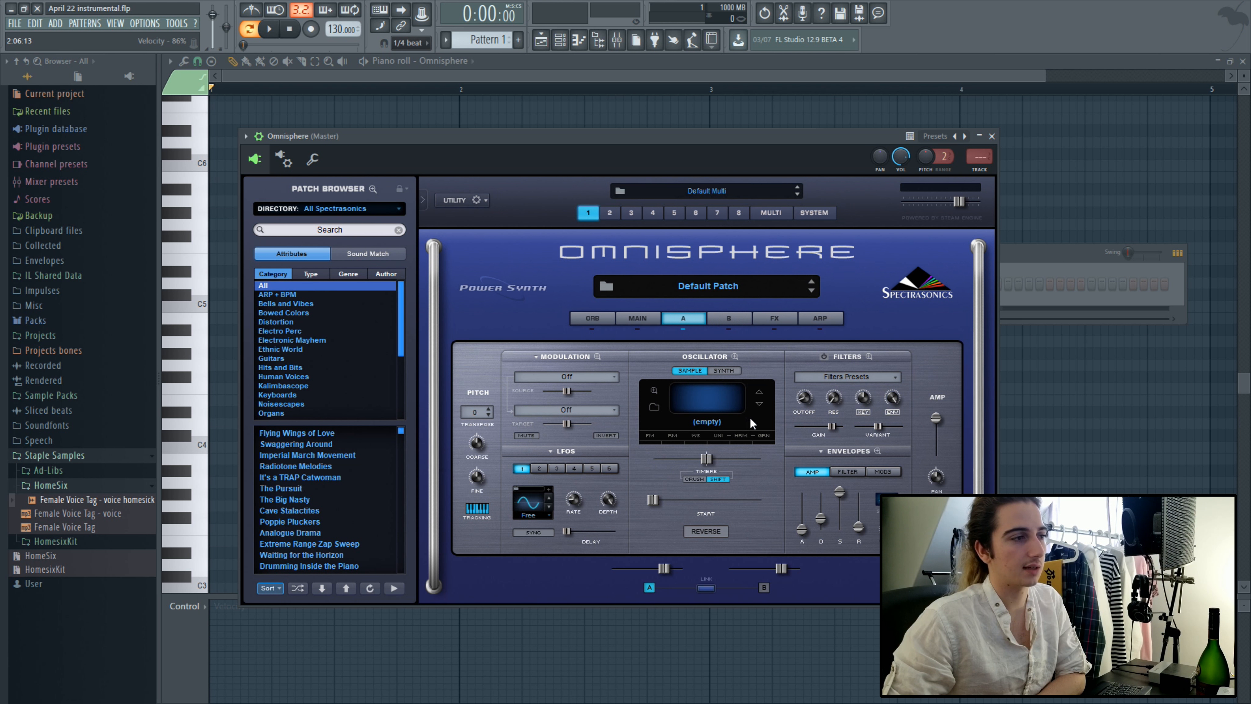
left_click(713, 373)
left_click(696, 370)
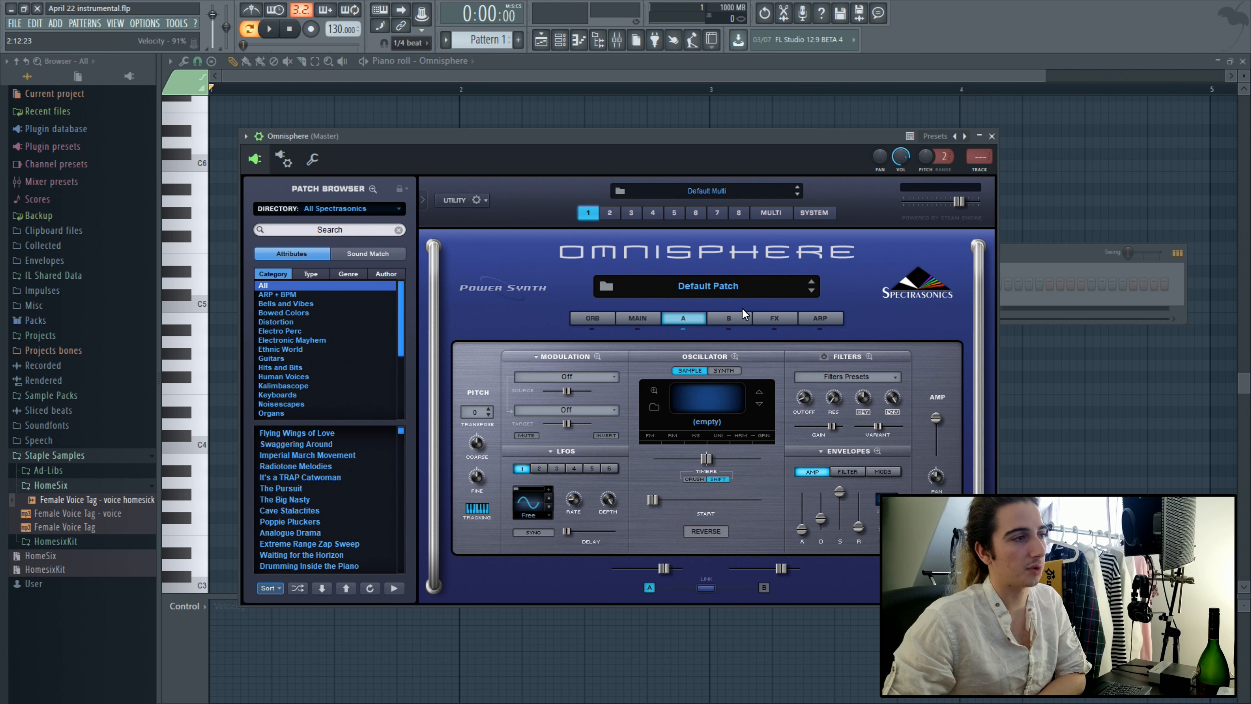
Step: Review the patch's main, layer B, effects and arpeggiator pages, including the available effect categories, and return to the main page
left_click(639, 315)
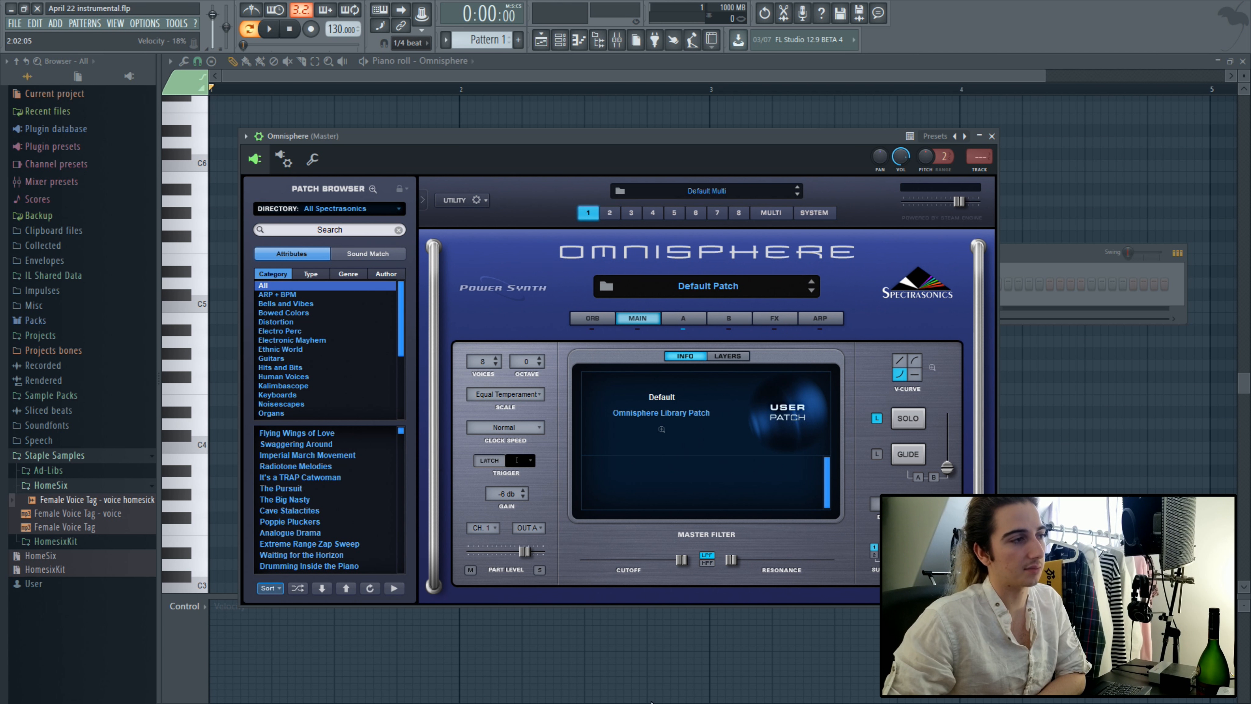
left_click(726, 319)
left_click(775, 317)
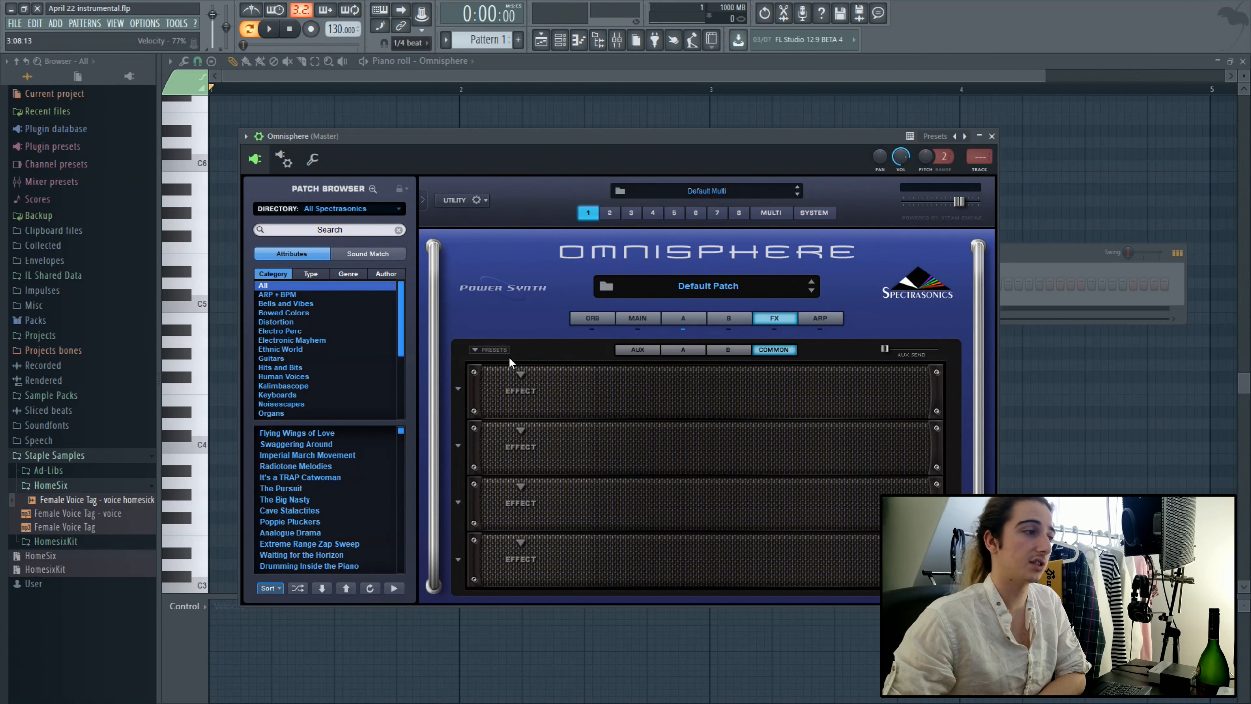
left_click(509, 381)
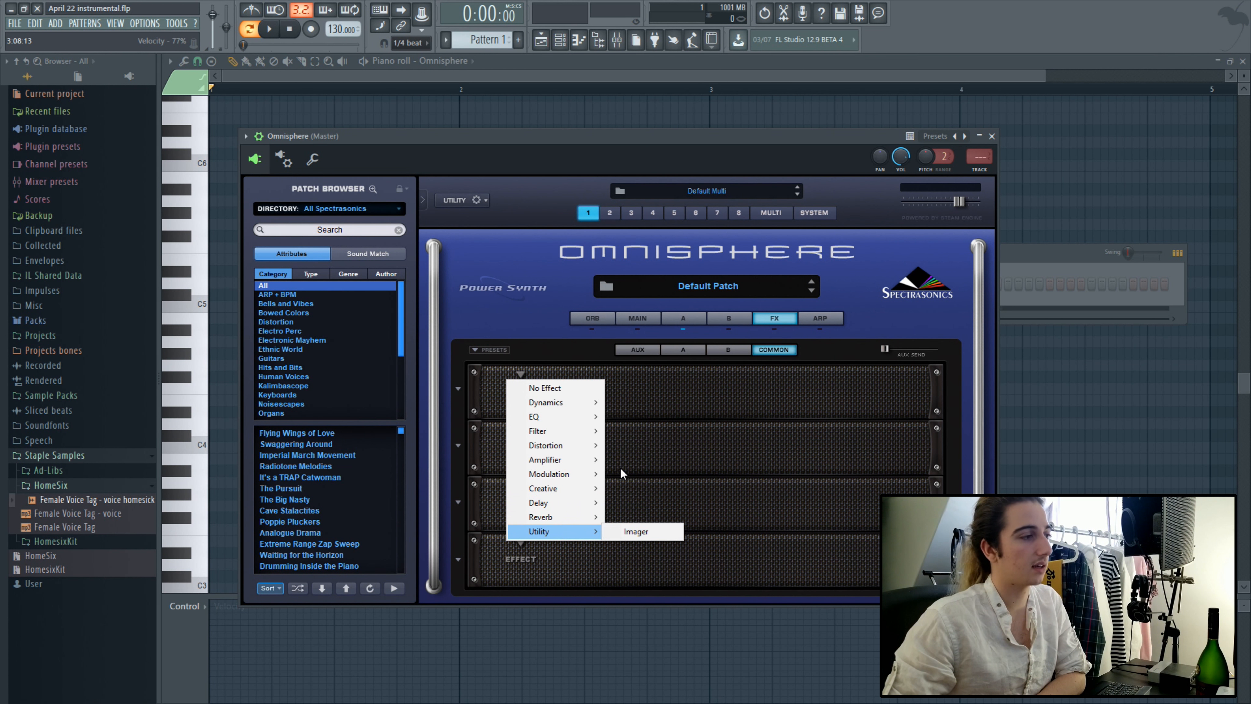
mouse_move(571, 460)
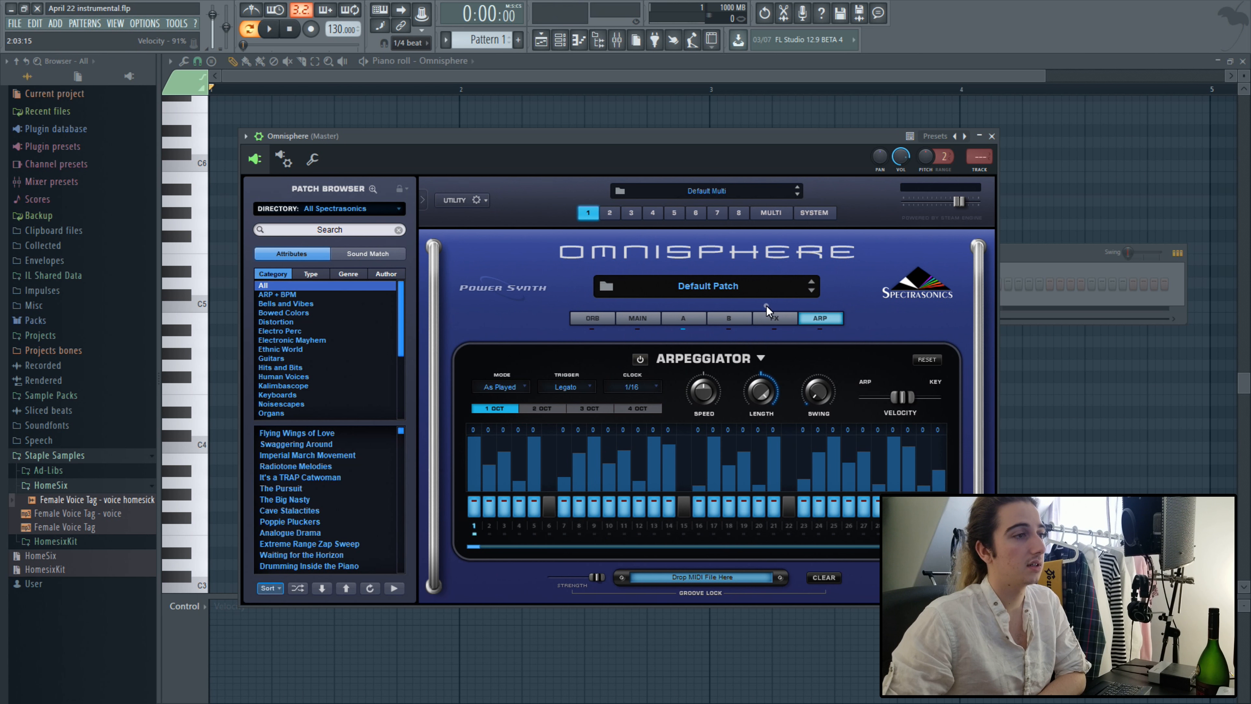
left_click(755, 312)
left_click(837, 320)
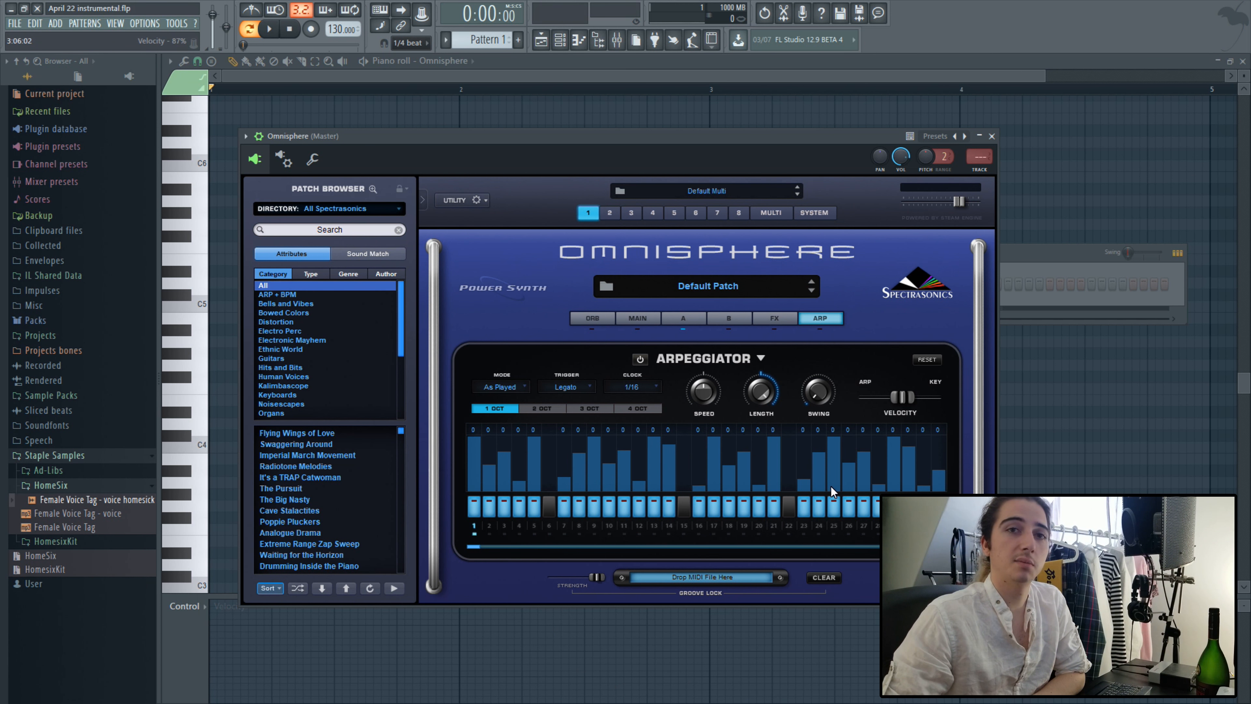
left_click(635, 318)
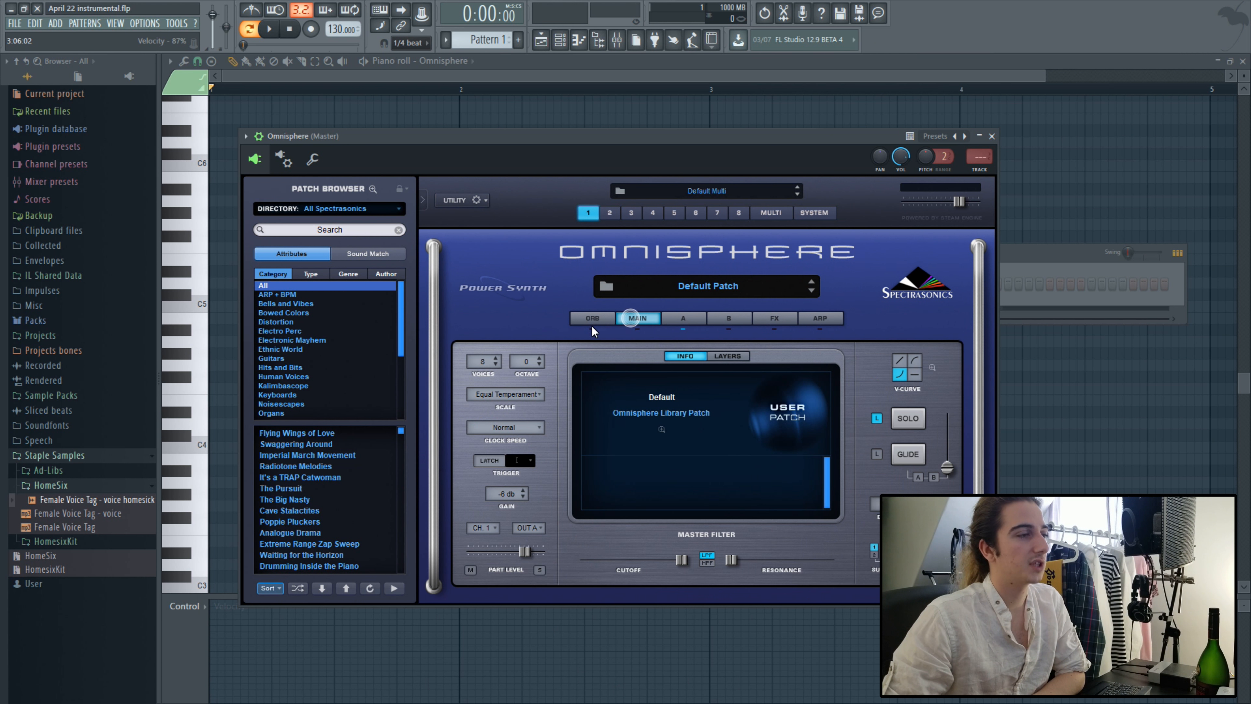
Step: Examine part 8, the multi's mixer, FX, live and stack pages, and the system settings, and return to part 1
left_click(734, 217)
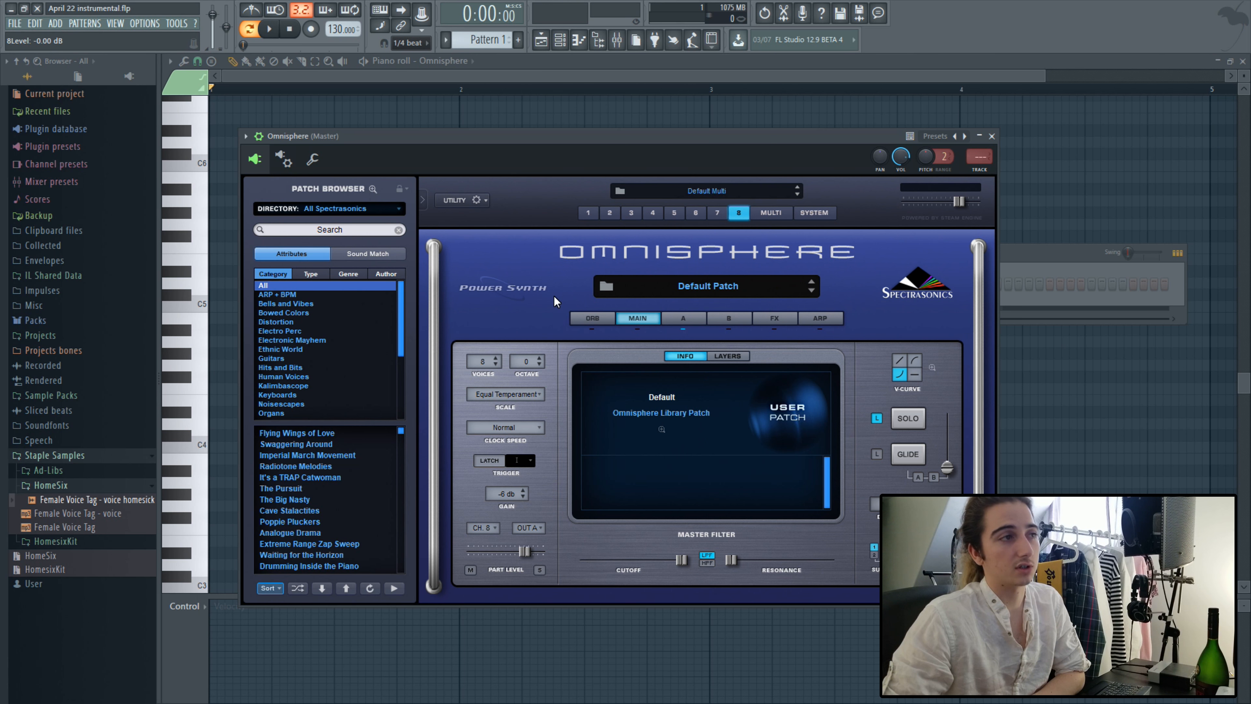
left_click(762, 211)
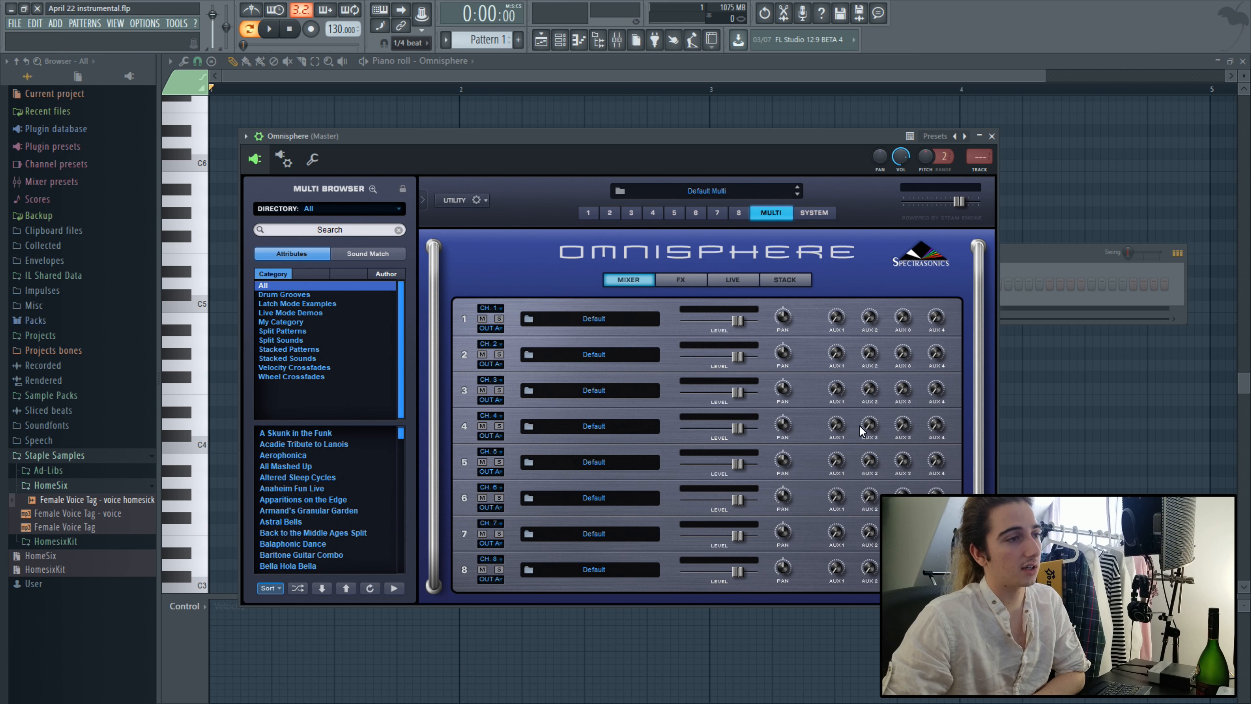
left_click(680, 277)
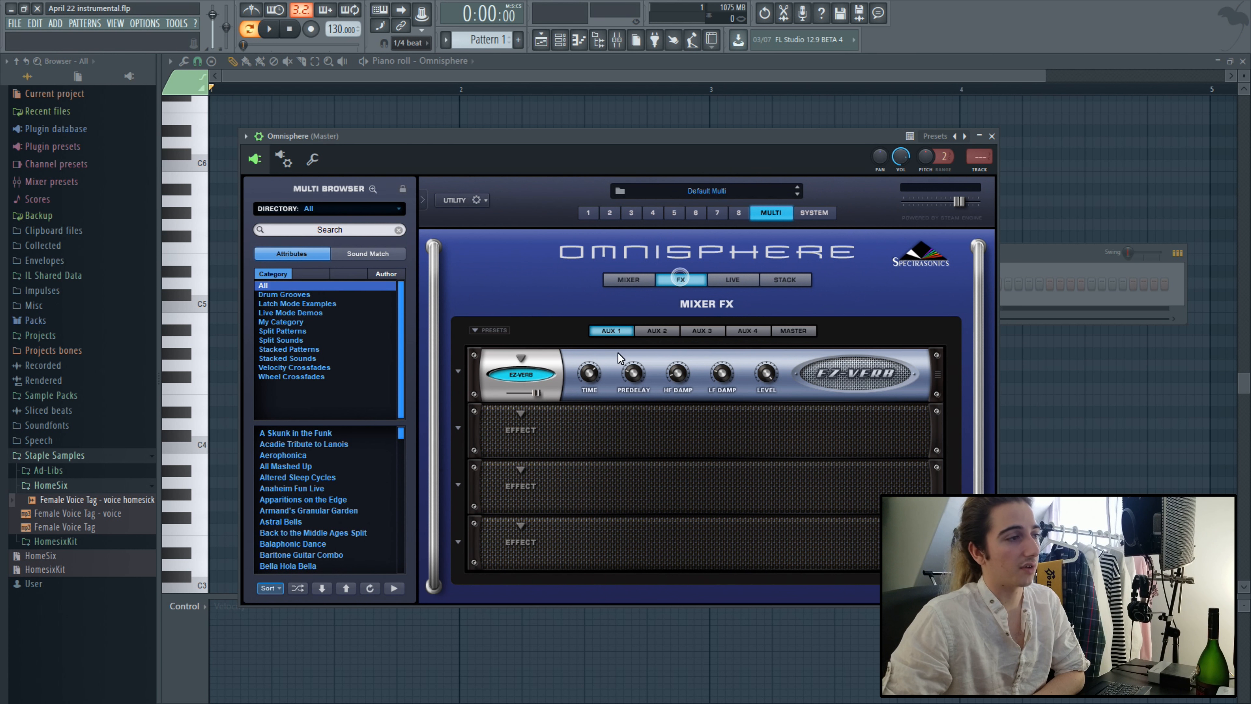
left_click(732, 280)
left_click(673, 279)
left_click(735, 282)
left_click(793, 279)
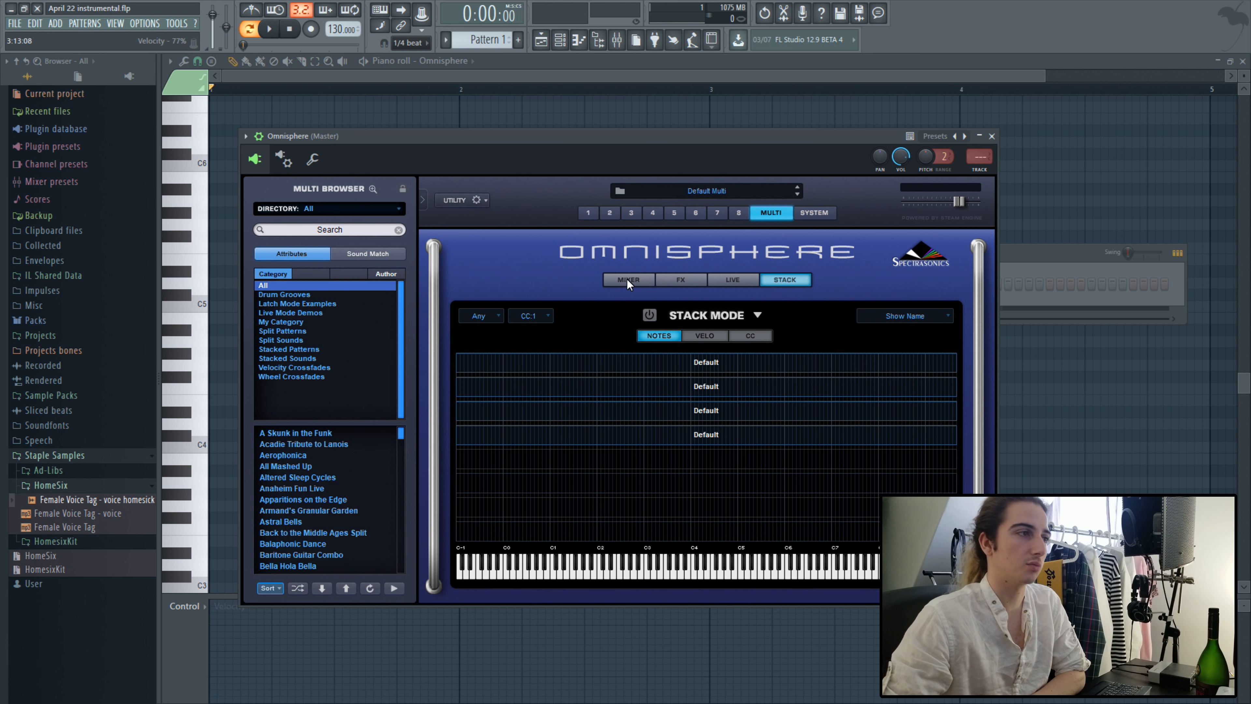
left_click(640, 280)
left_click(680, 279)
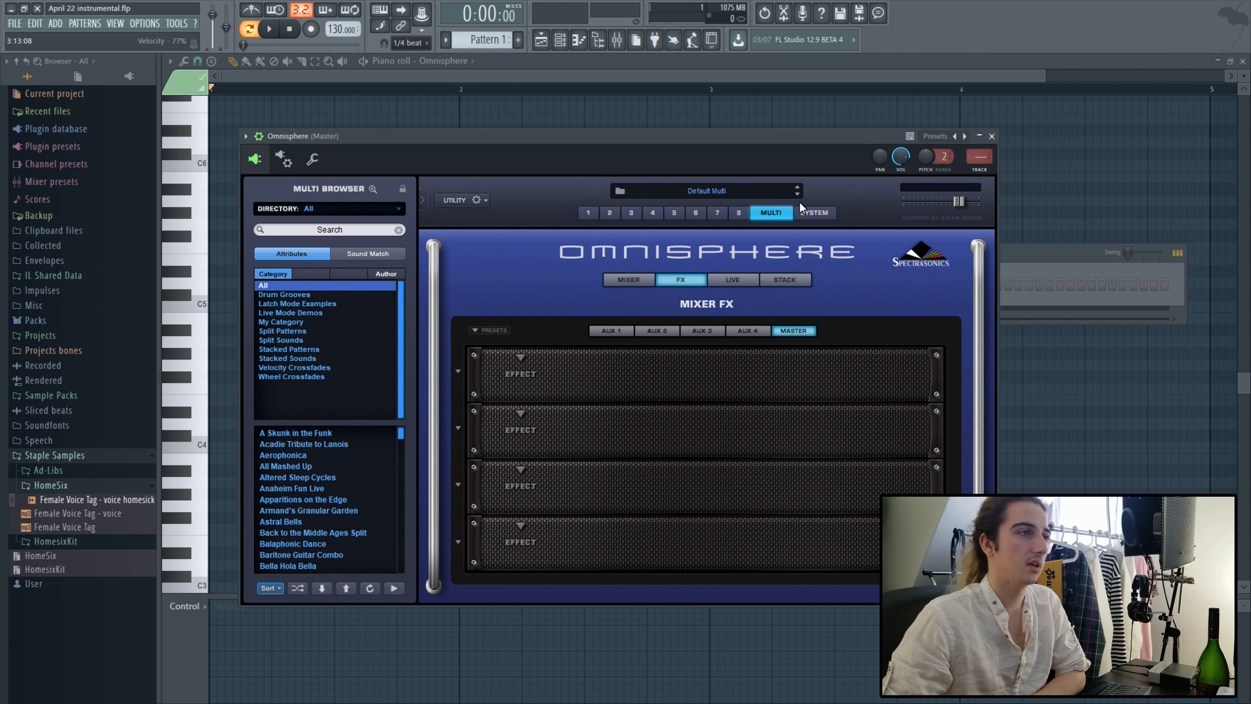
left_click(805, 217)
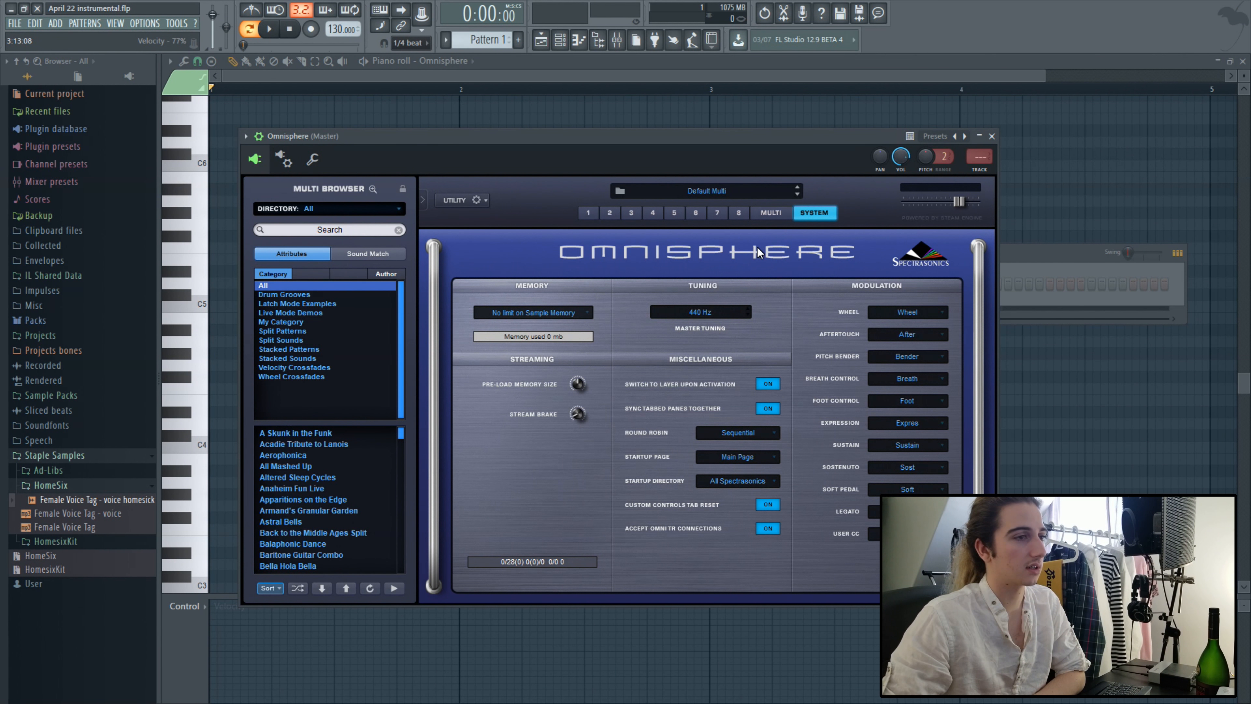
left_click(588, 212)
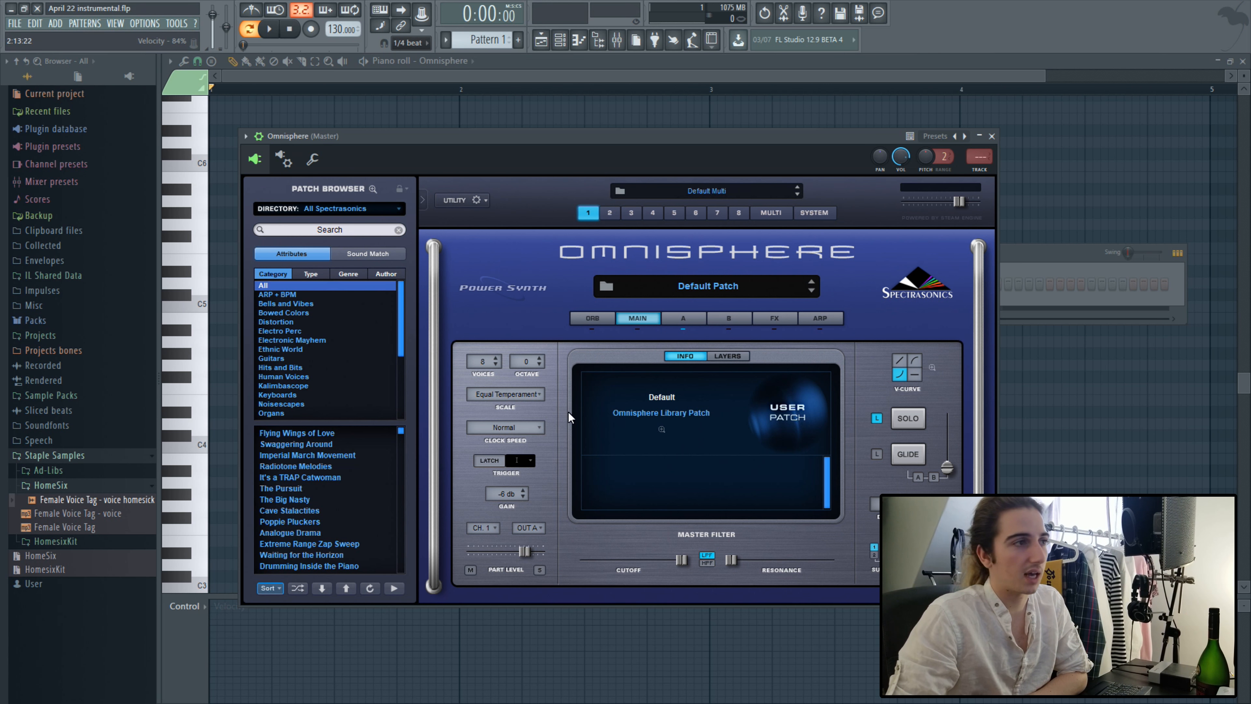
Step: Open the soundsource browser for layer A's oscillator, keeping it in sample mode
left_click(671, 318)
left_click(633, 317)
left_click(663, 312)
left_click(642, 309)
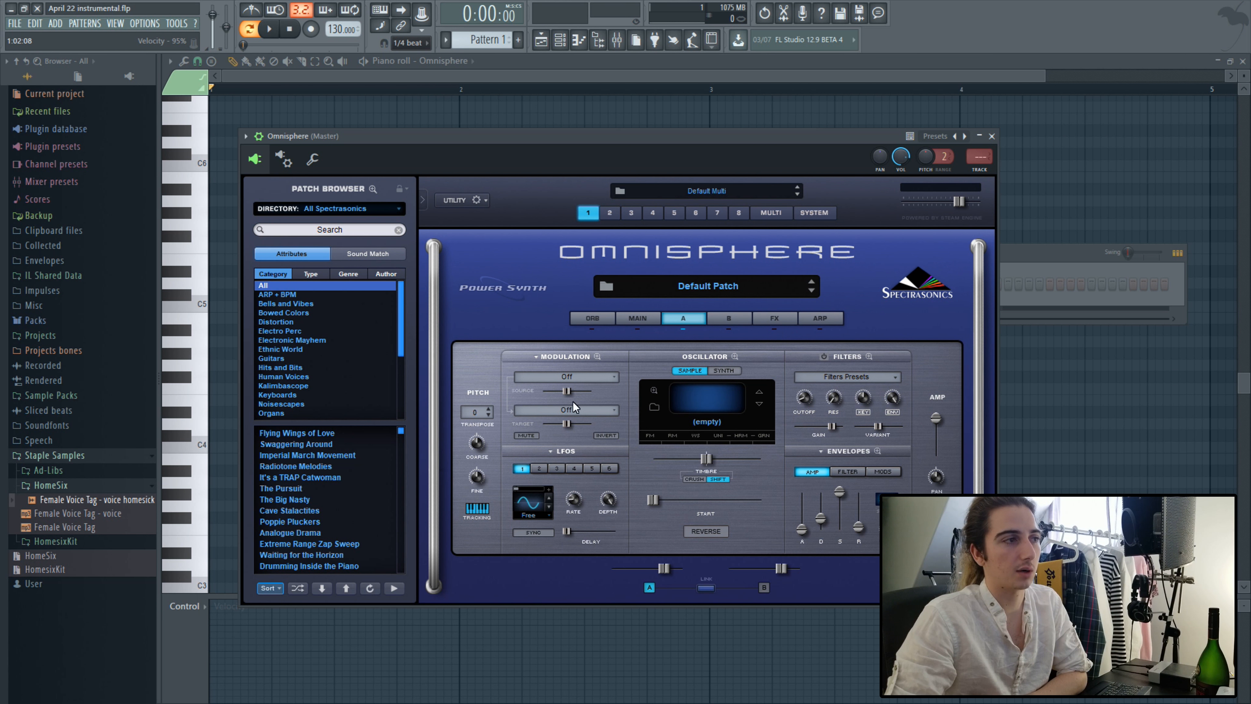
left_click(723, 370)
left_click(692, 370)
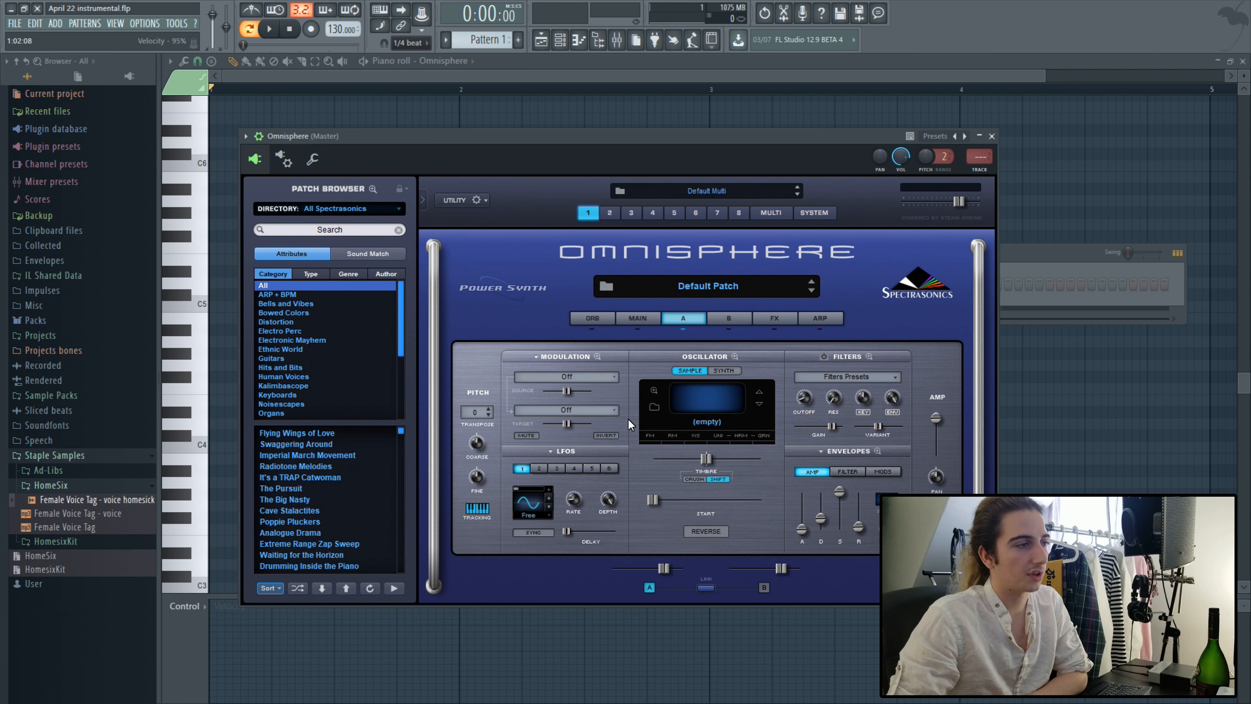
left_click(659, 406)
left_click(252, 187)
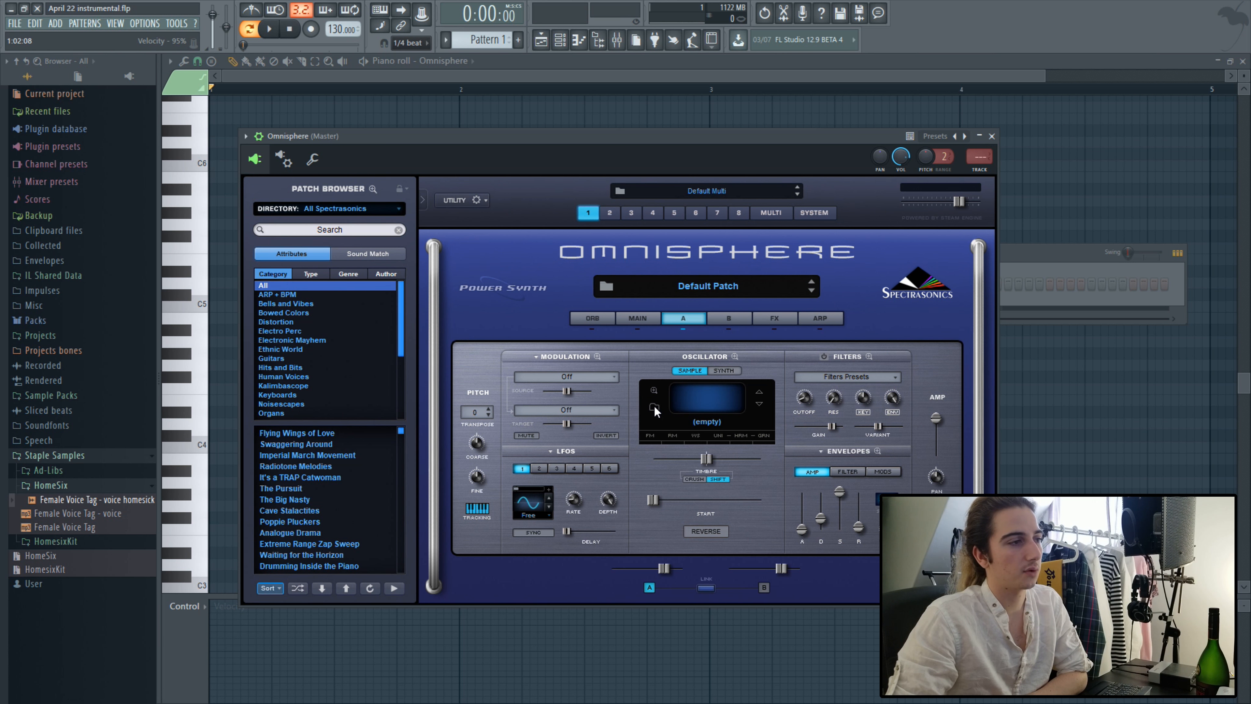
left_click(654, 405)
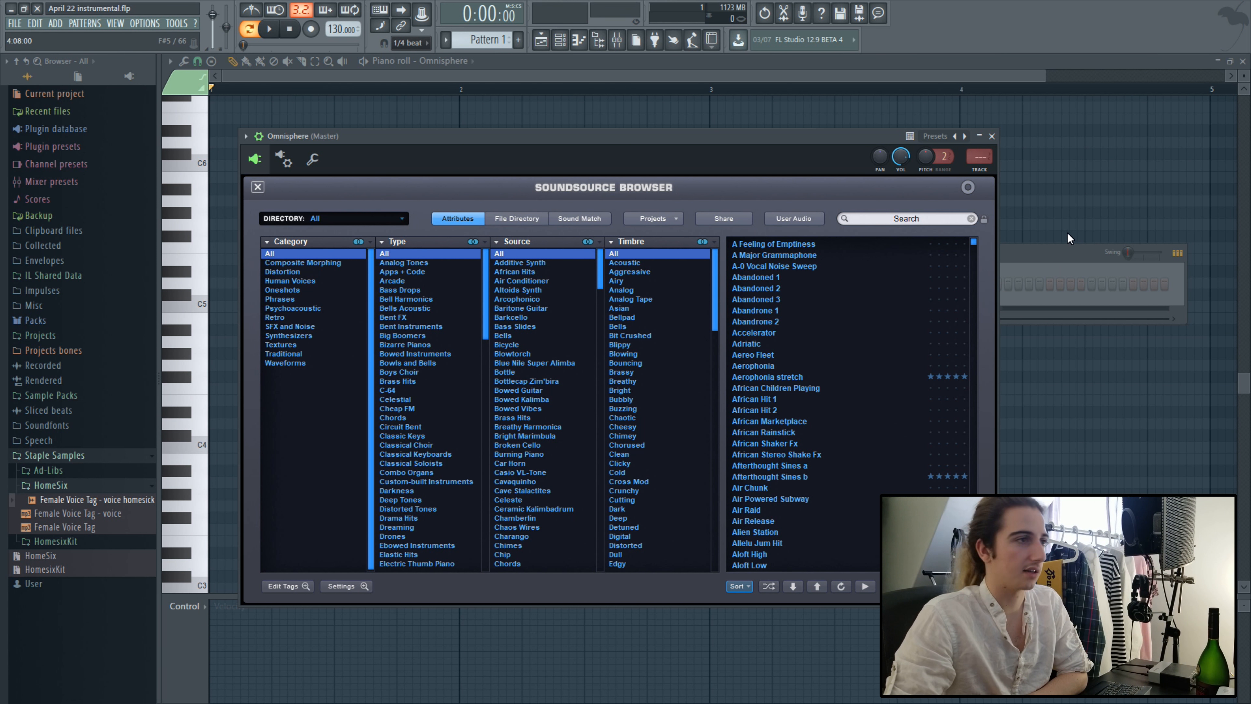
Step: Filter the soundsources to the Synthesizers category with the Gritty timbre
left_click(287, 335)
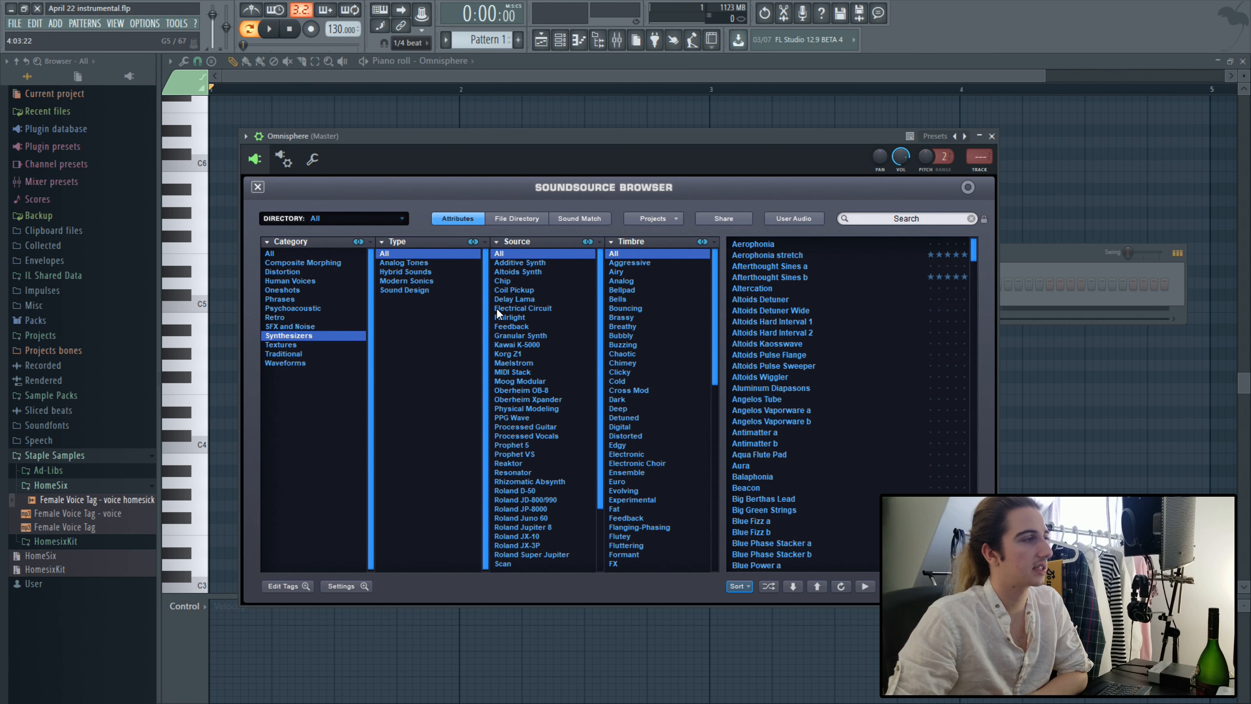
scroll(633, 437, "down", 6)
left_click(620, 426)
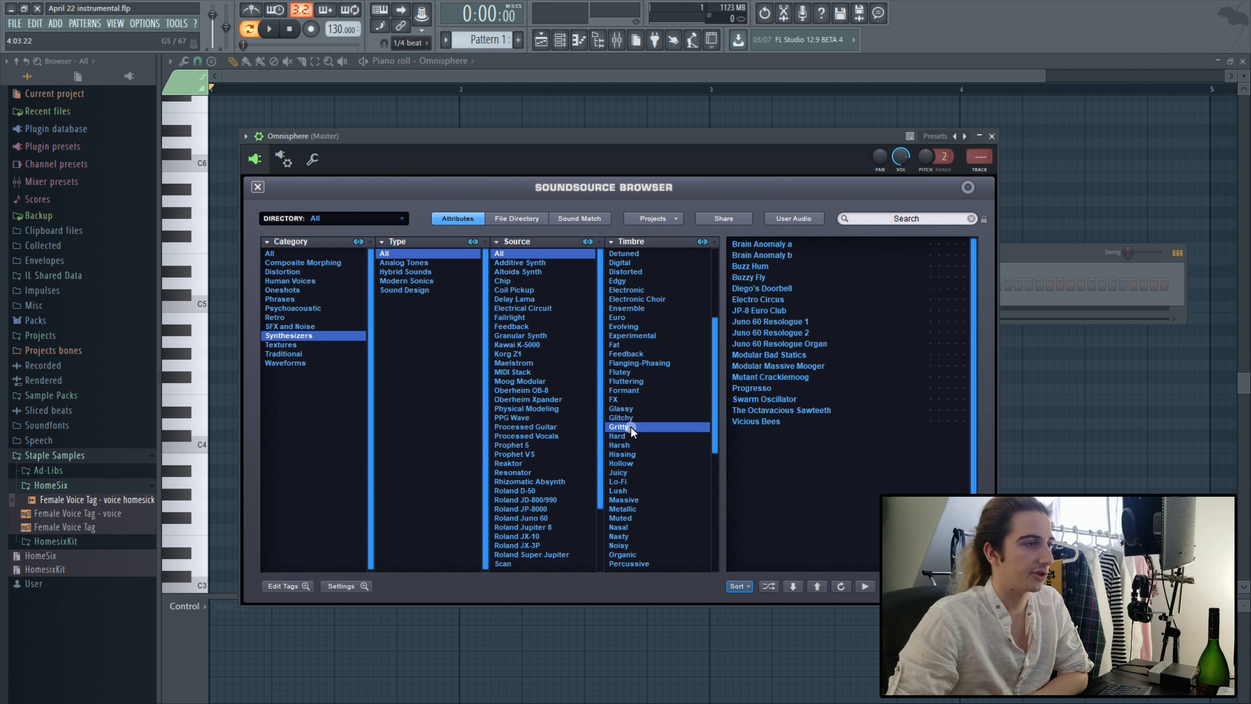
Step: Audition gritty soundsources such as Brain Anomaly a and Buzzy Fly, and load Juno 60 Resologue 1 into layer A
left_click(813, 242)
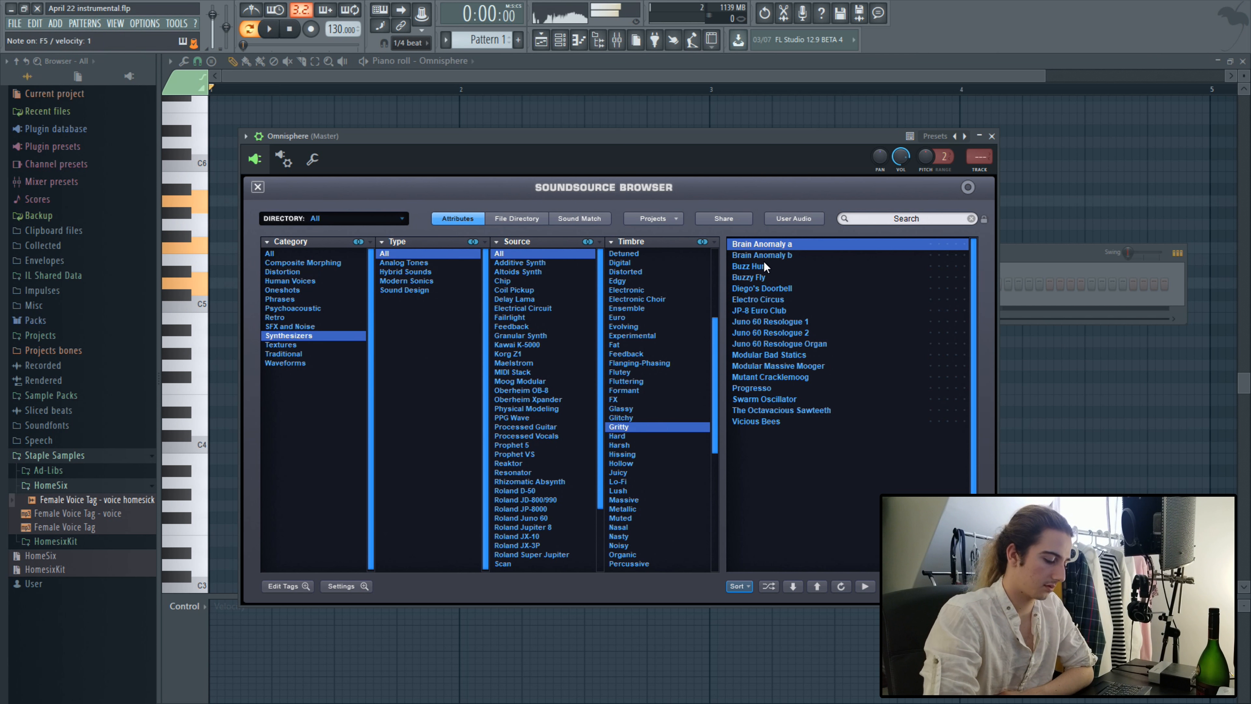
left_click(745, 276)
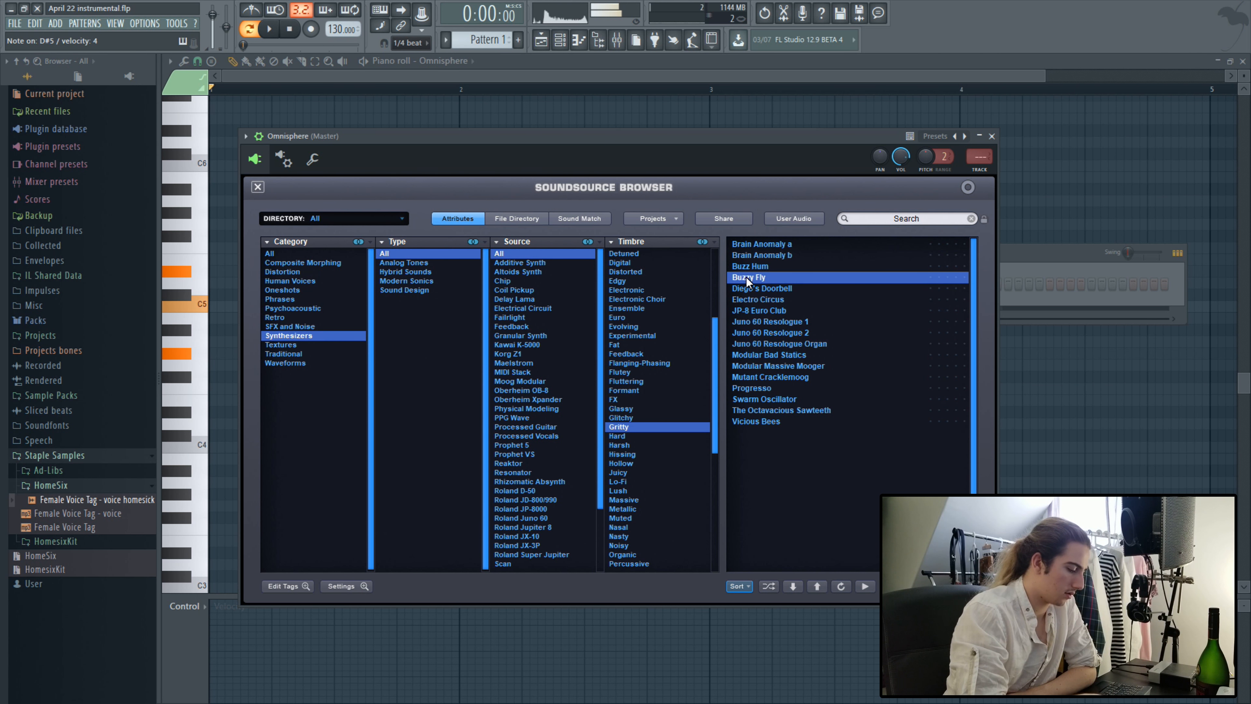
left_click(799, 299)
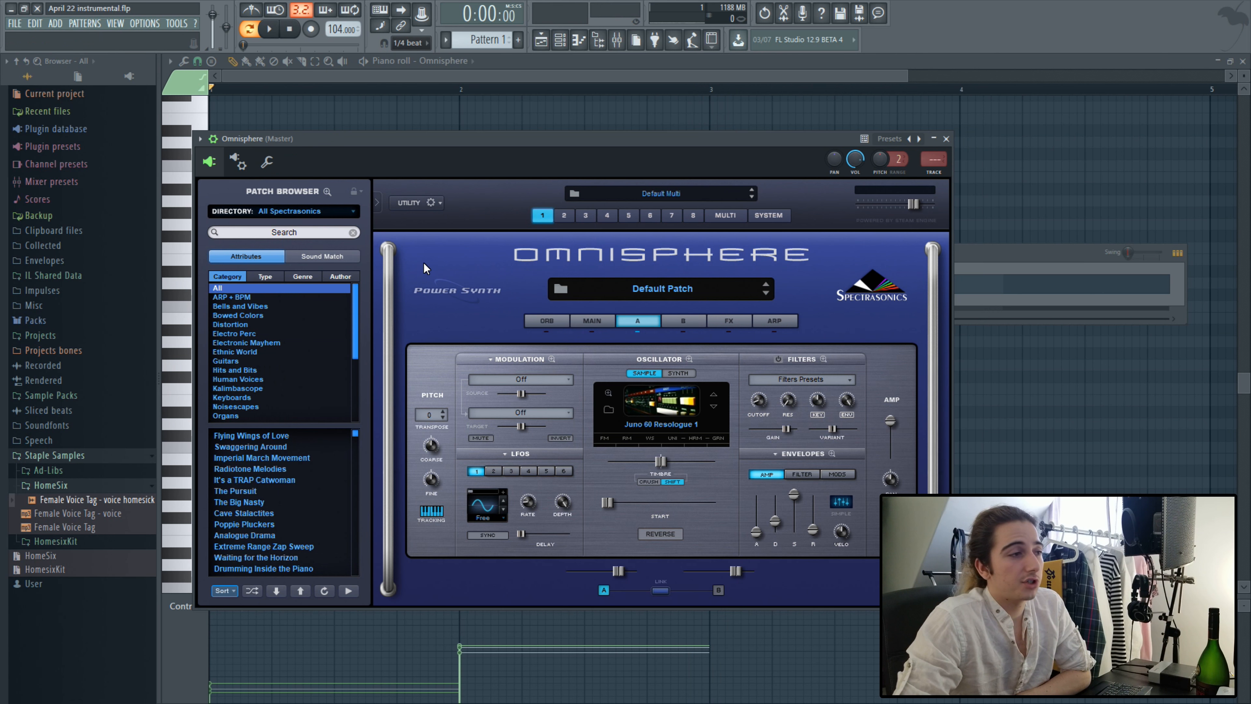
Step: Bring the piano roll forward and play back the two-chord pattern with the layer A sound
left_click(485, 79)
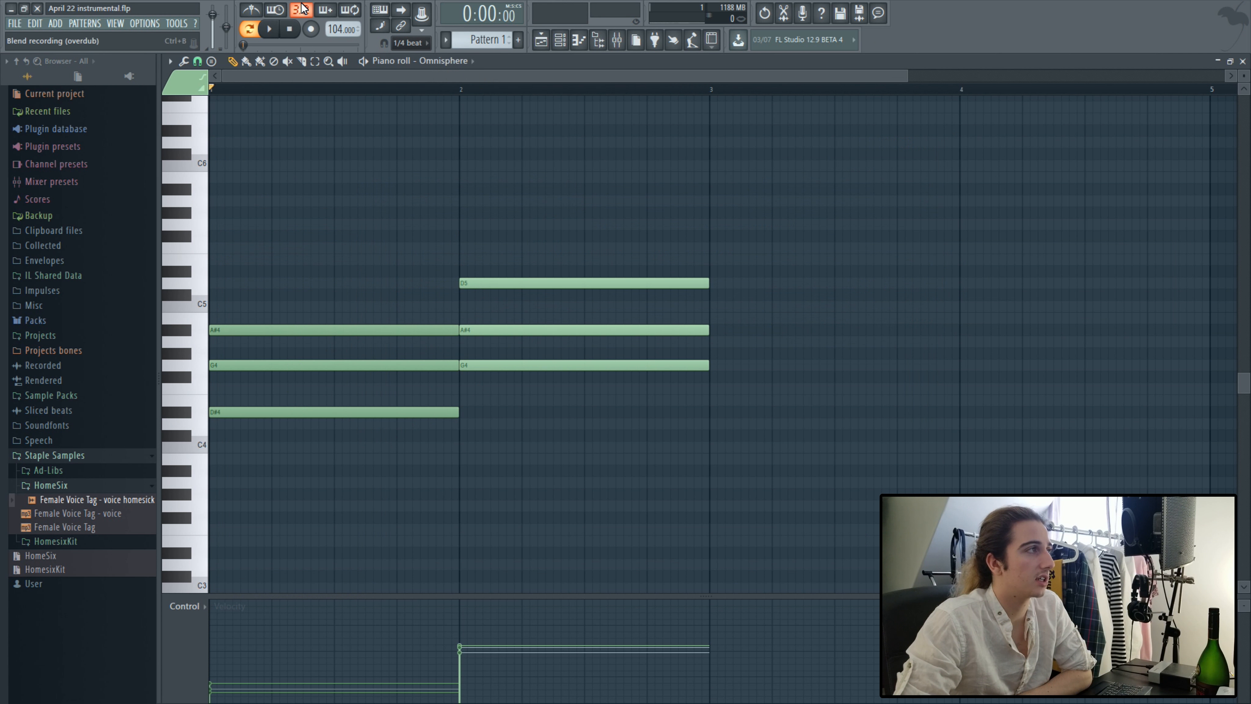
left_click(269, 30)
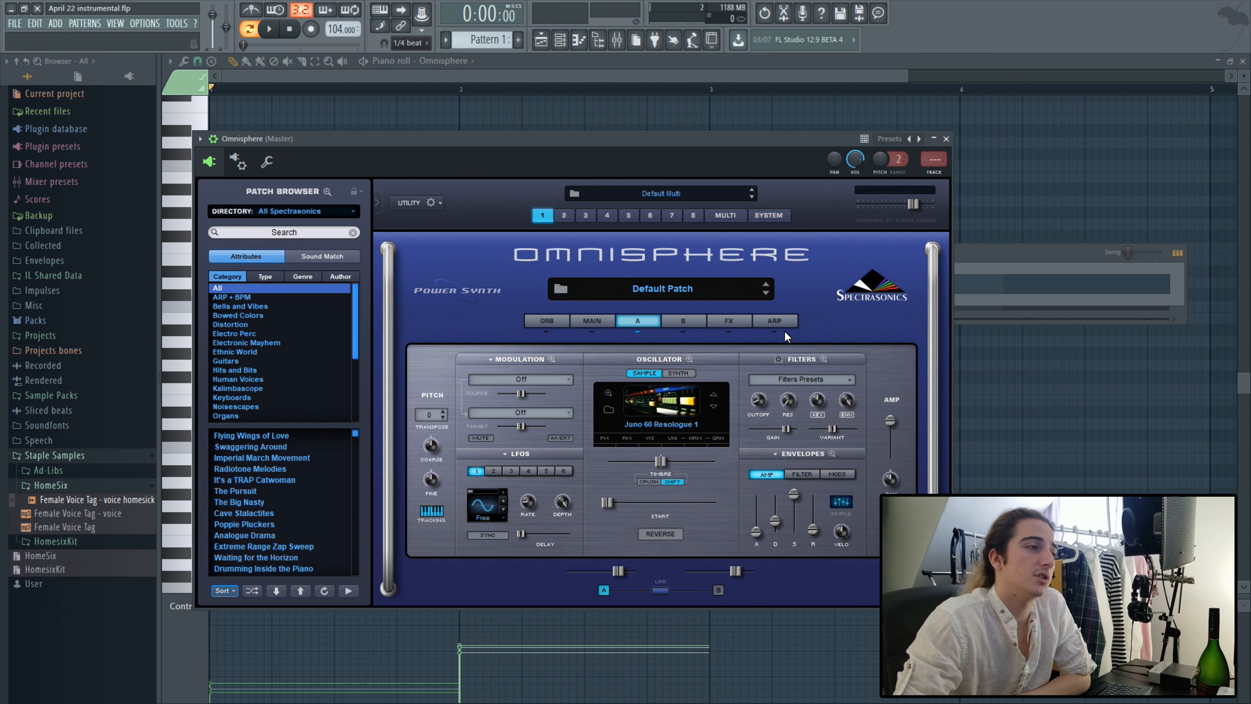
Step: Open the soundsource browser for layer B, filter it to the Psychoacoustic category and play the chord pattern
left_click(670, 318)
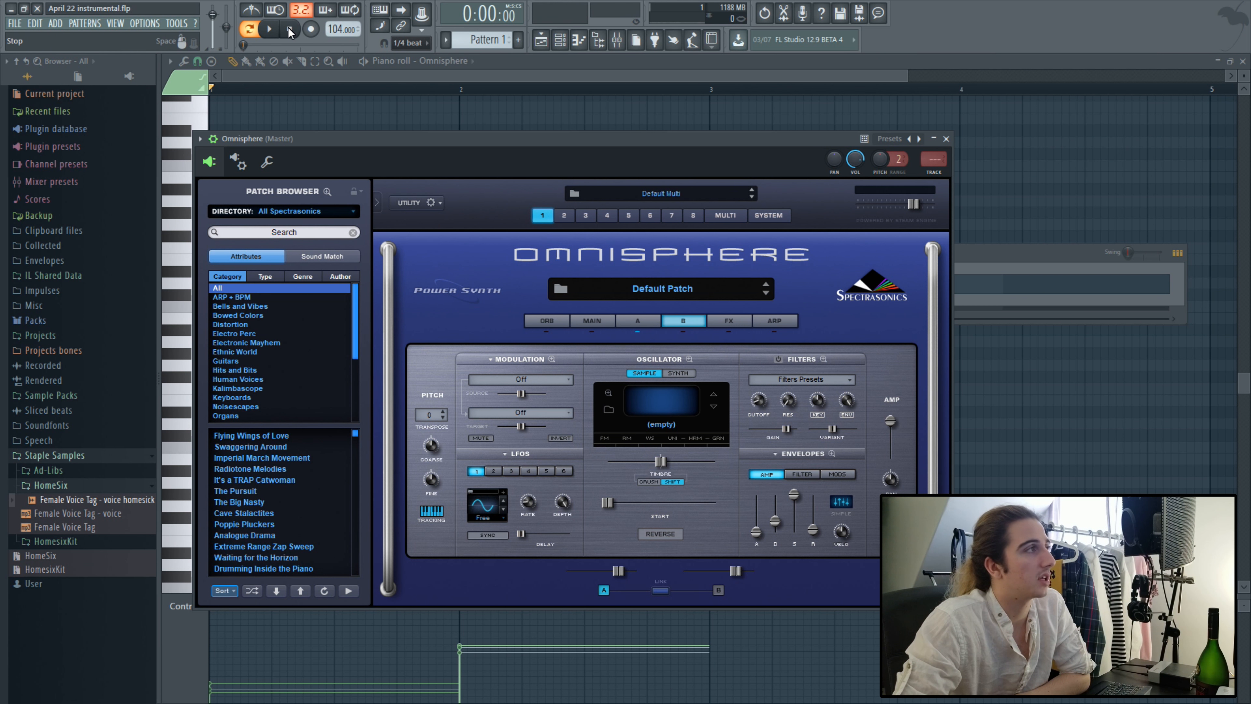
left_click(660, 405)
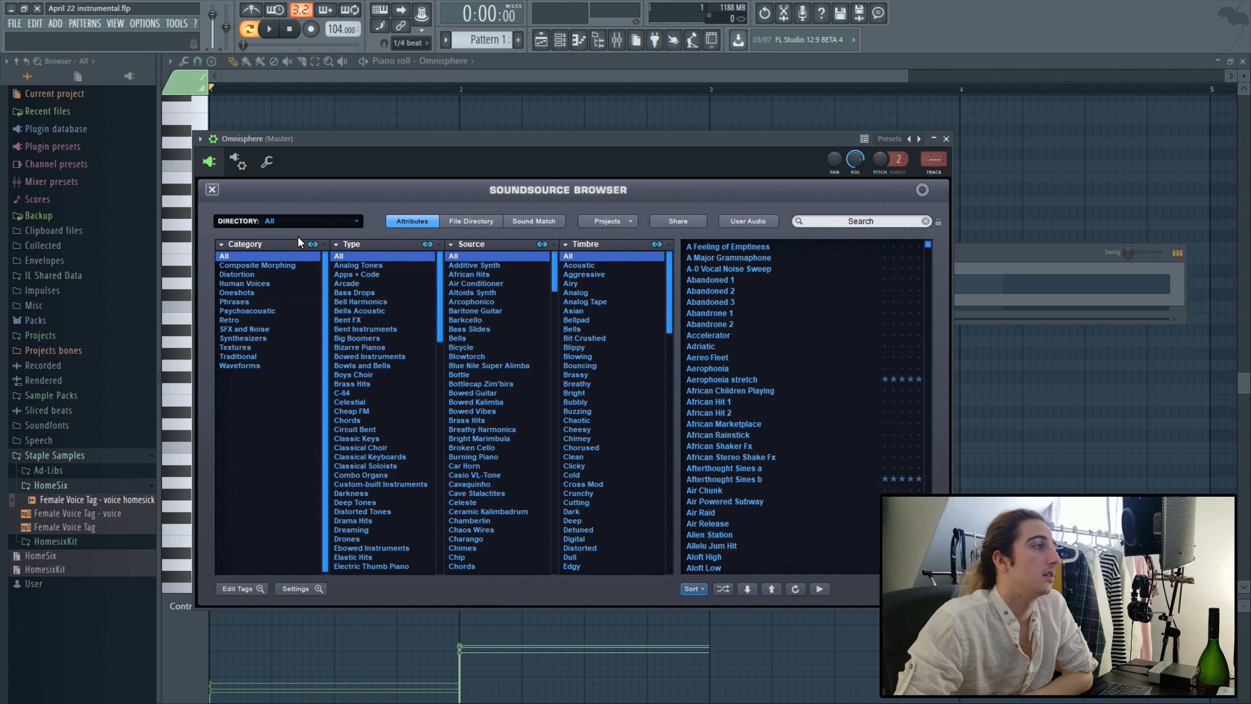
left_click(238, 355)
key("space")
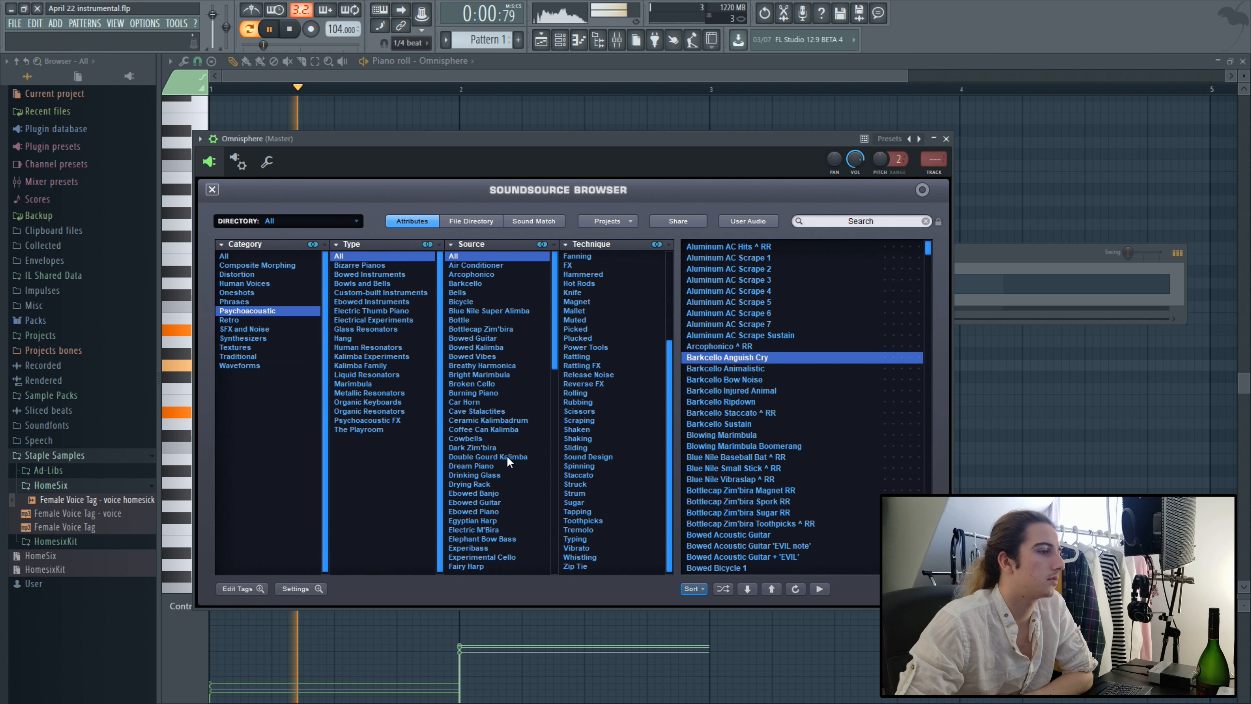
Step: Narrow the soundsources to the Reverse FX technique and load Dream Piano Reverse b into layer B
scroll(506, 454, "down", 8)
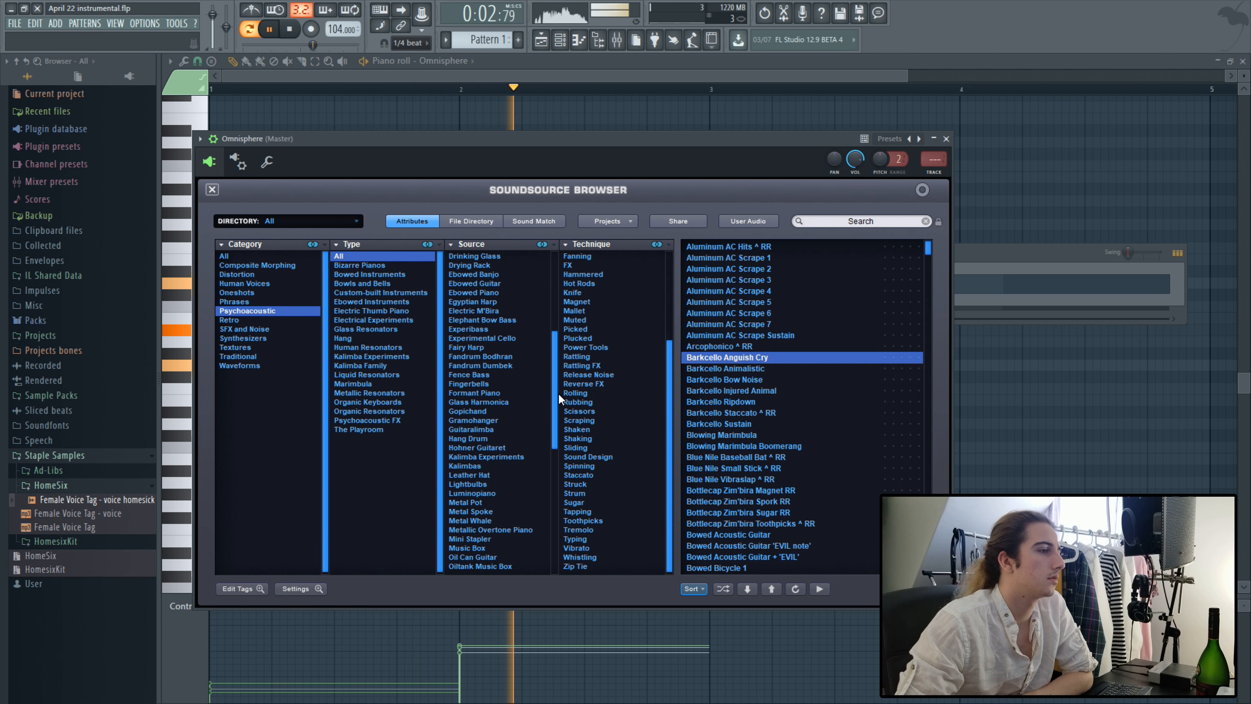
left_click(567, 385)
left_click(727, 567)
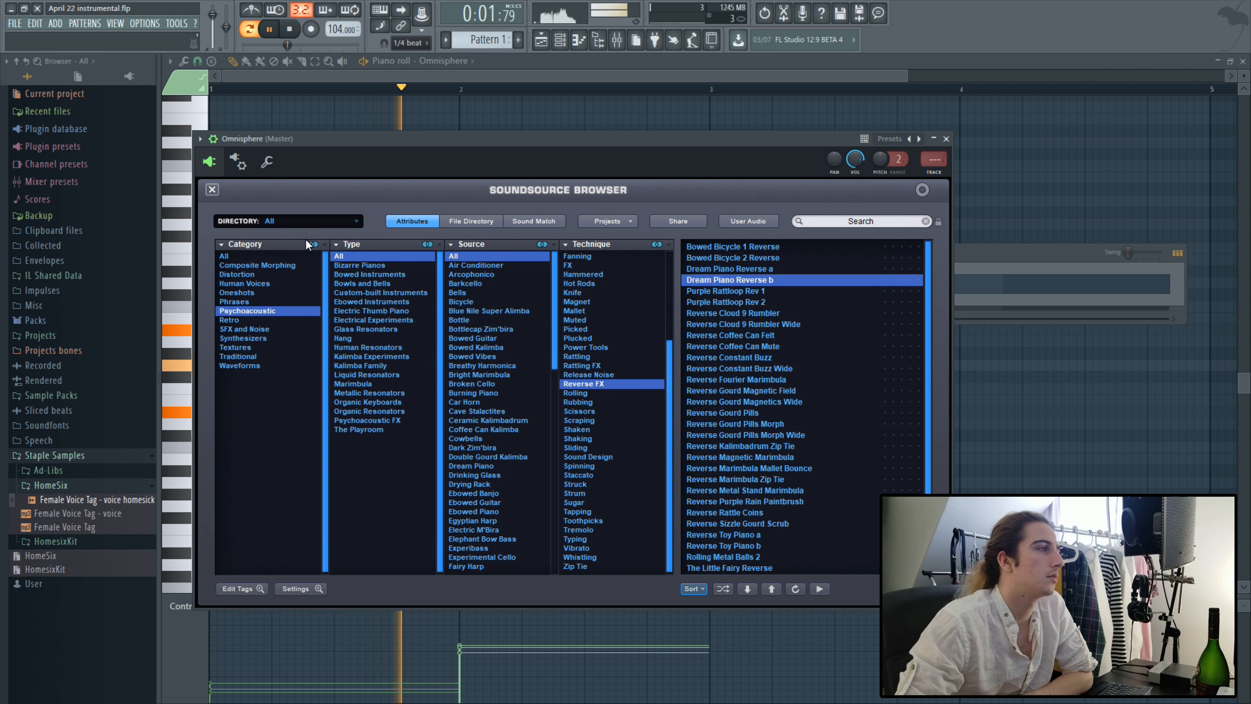
left_click(212, 189)
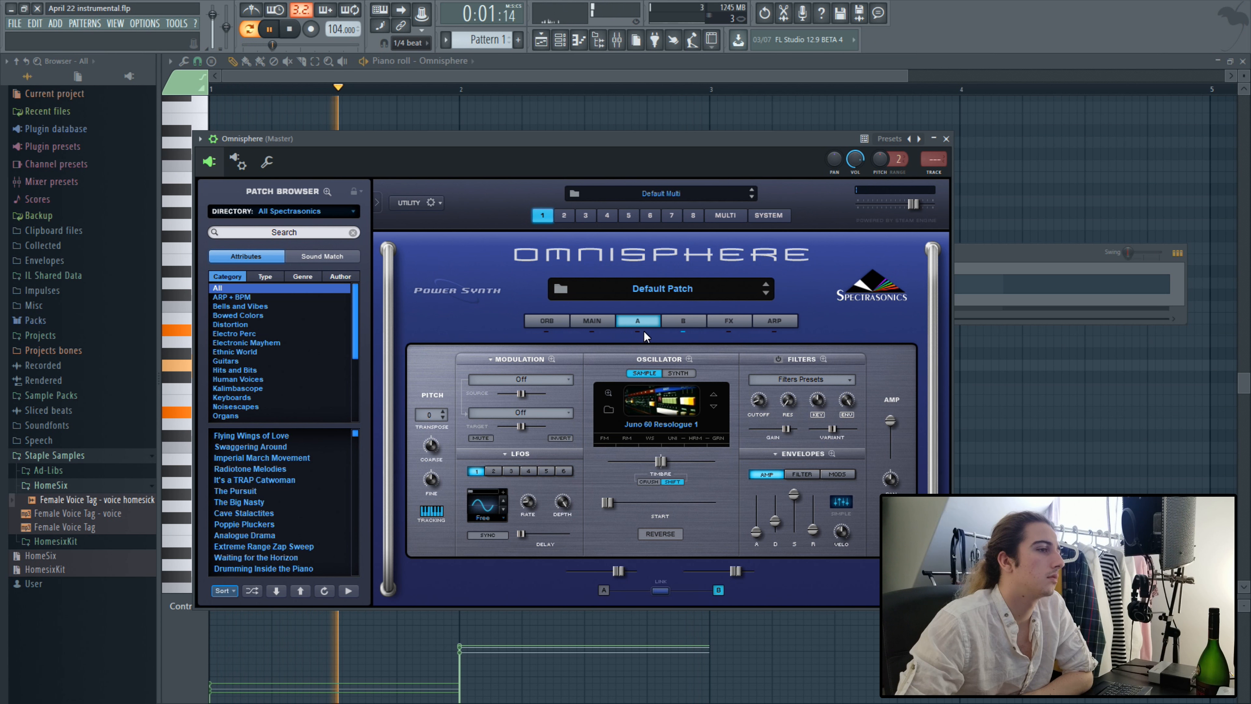
left_click(673, 321)
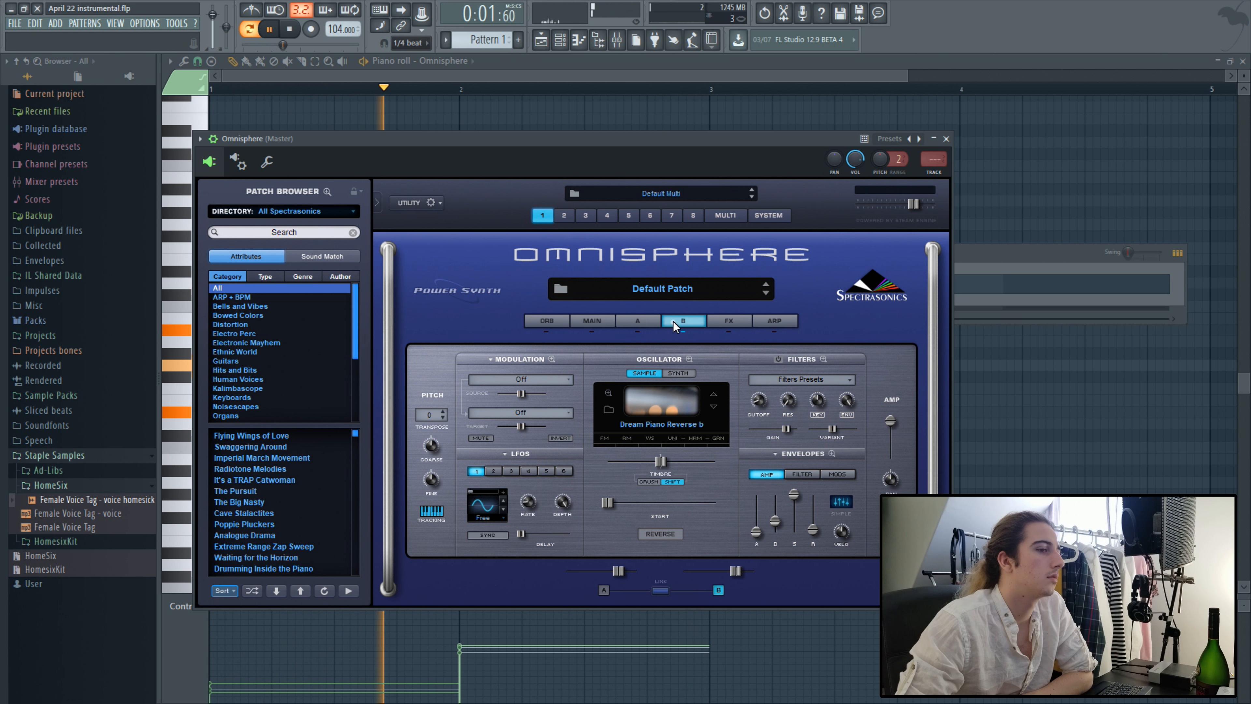
left_click(664, 409)
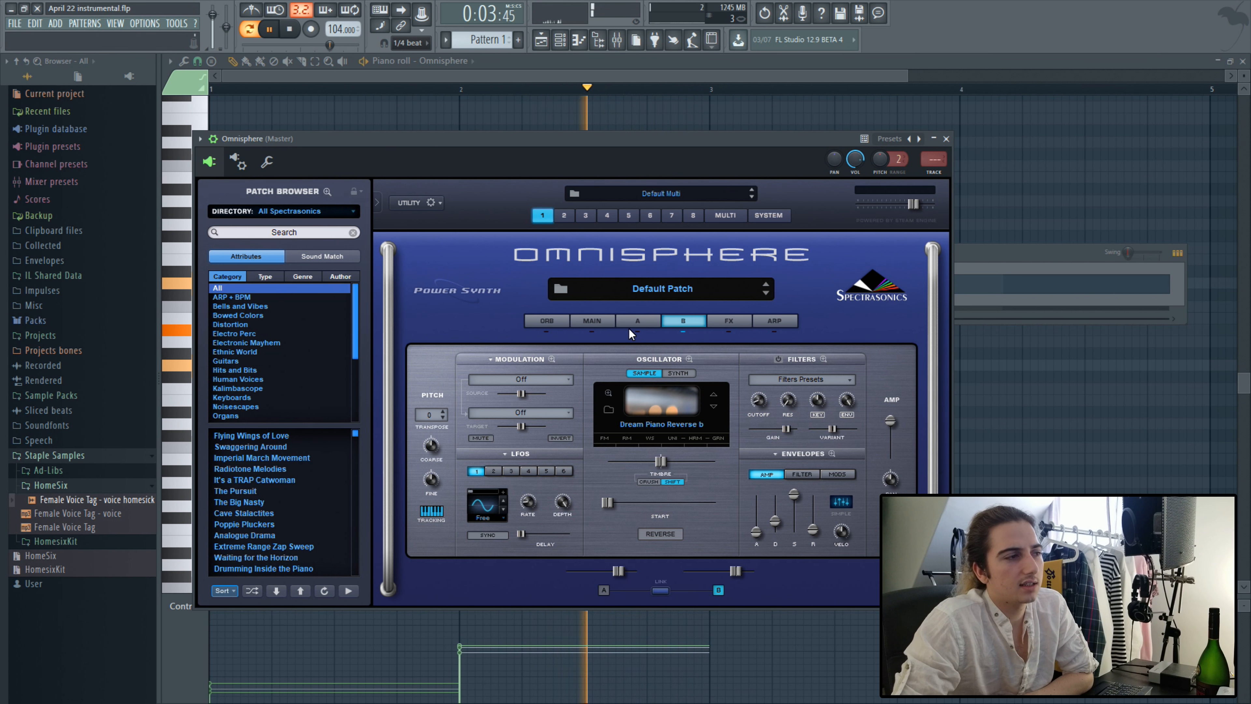
Step: Add an Imager in the first effect slot of layer B and raise its gain to about 13 dB
left_click(738, 322)
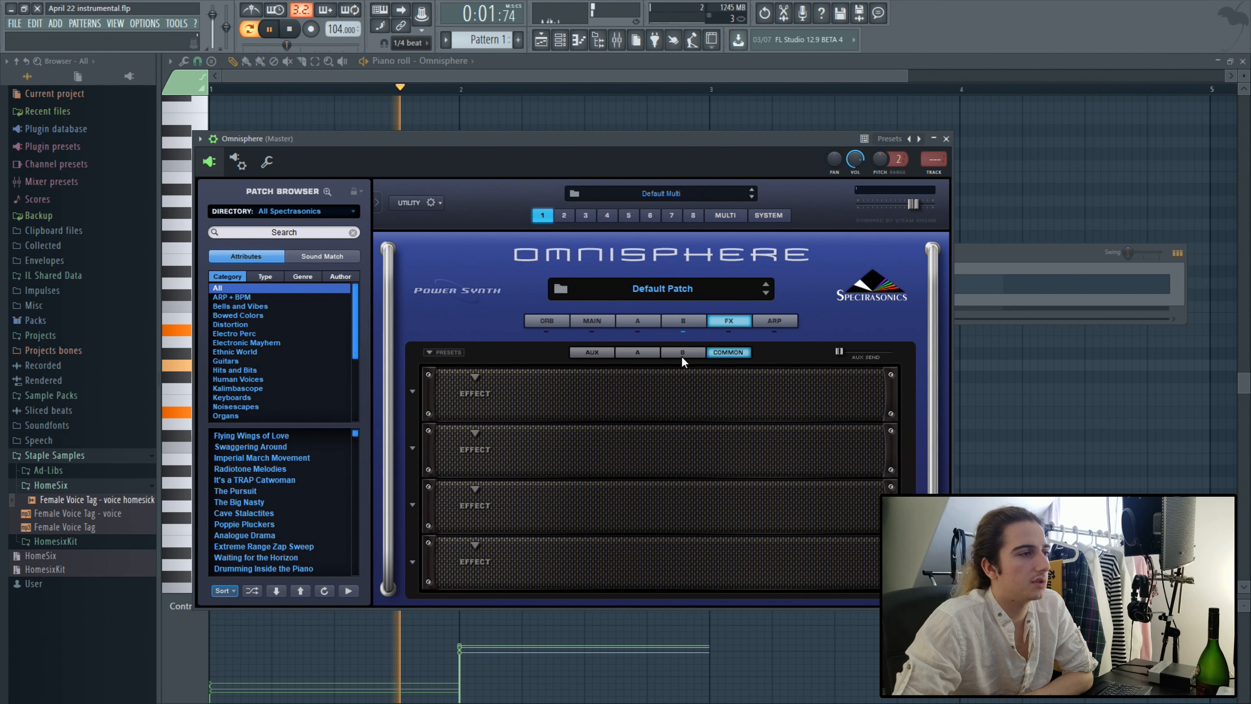
left_click(689, 351)
left_click(490, 391)
left_click(586, 530)
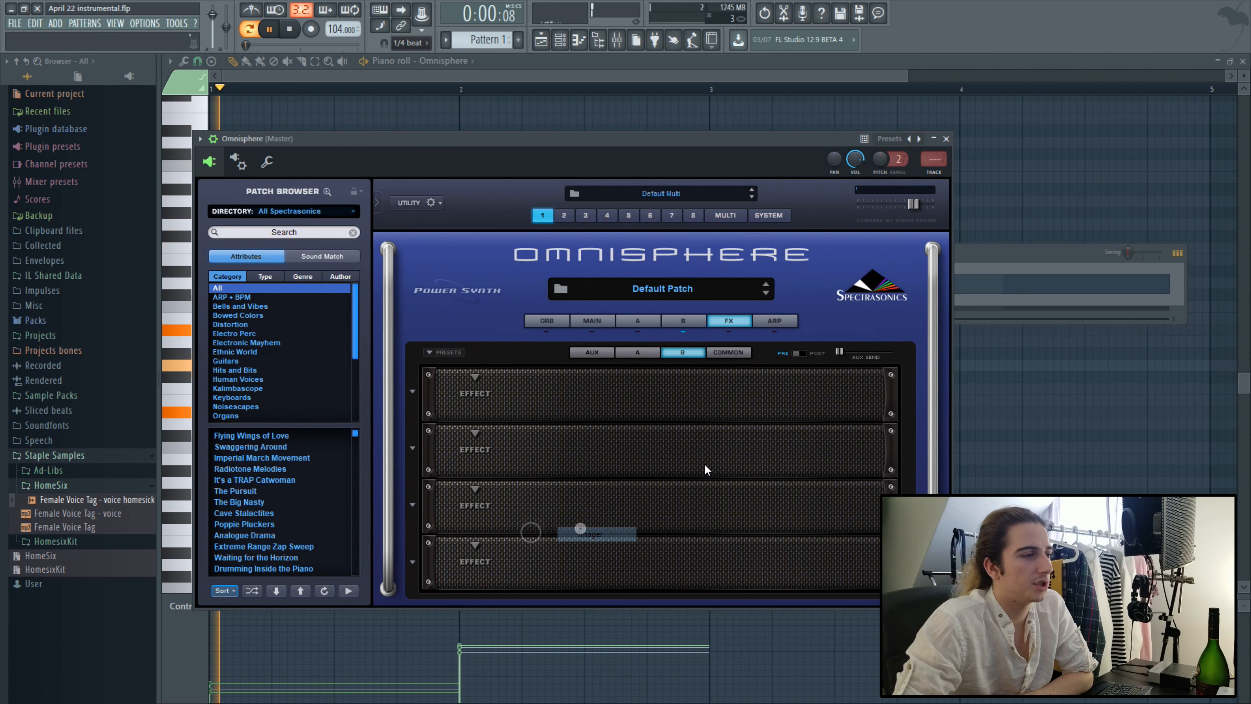
left_click_drag(856, 391, 866, 326)
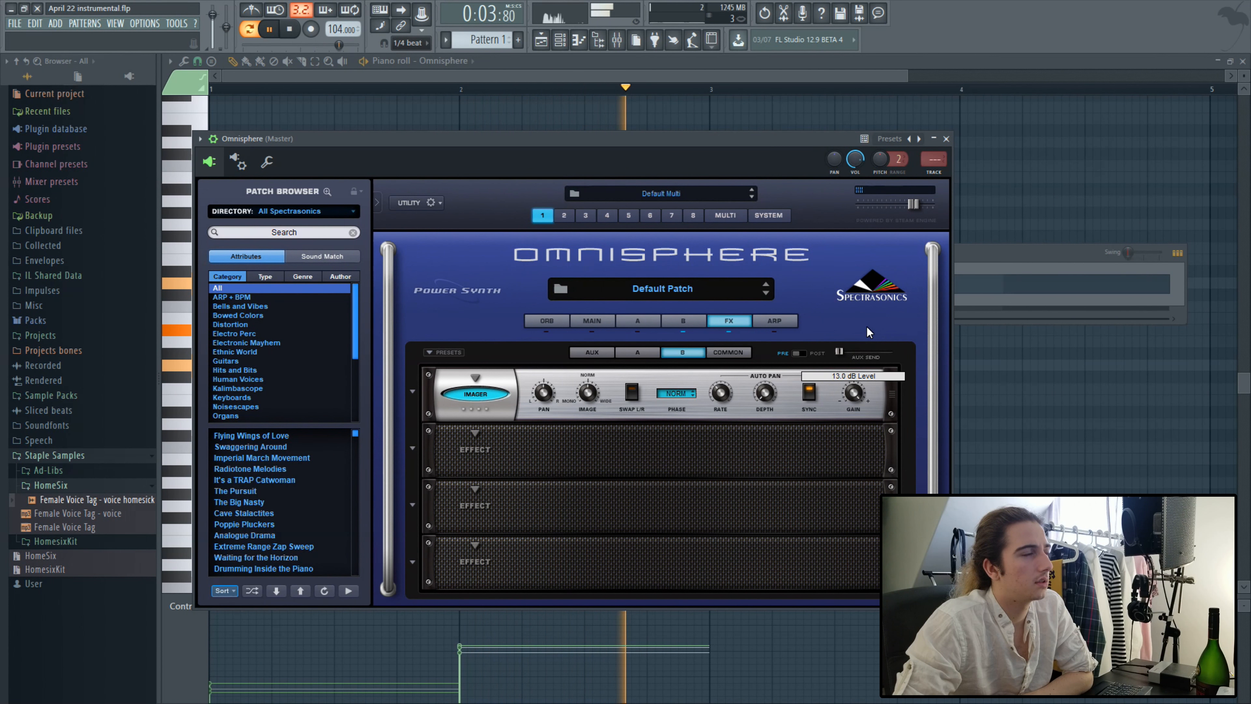
Step: Lower layer A's amp level slightly and set the patch's voices to 16
left_click(640, 323)
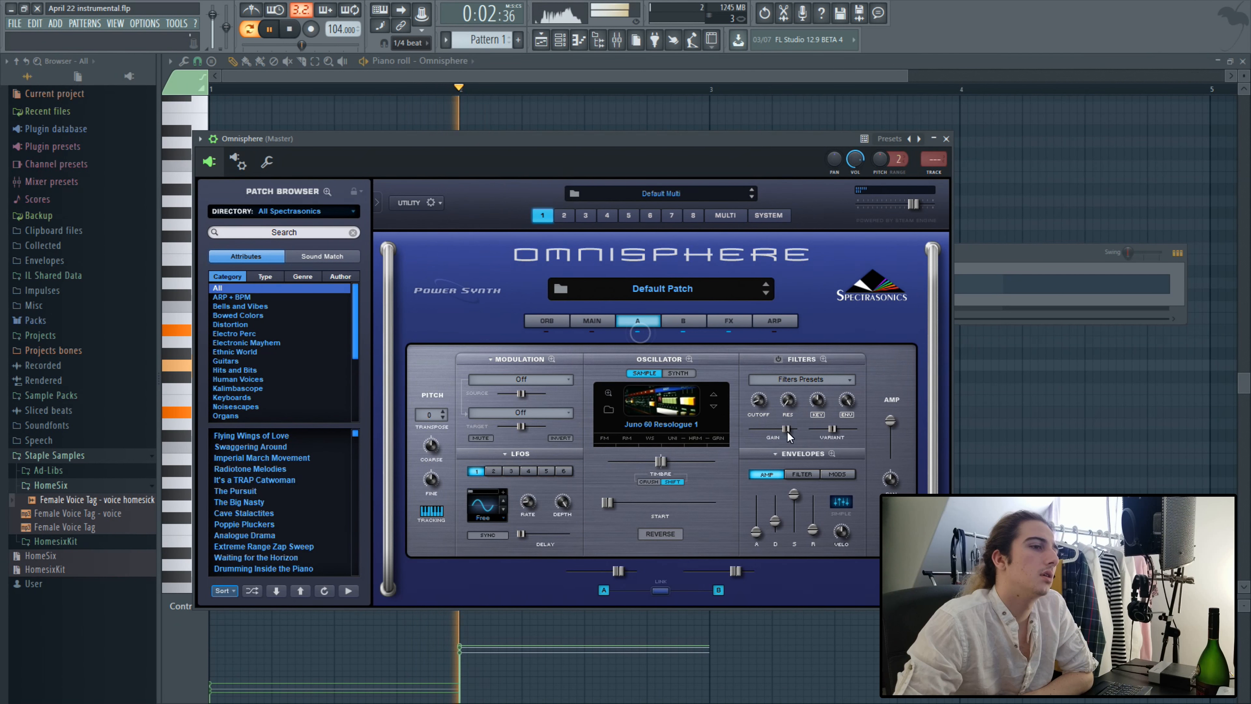
left_click_drag(892, 420, 891, 428)
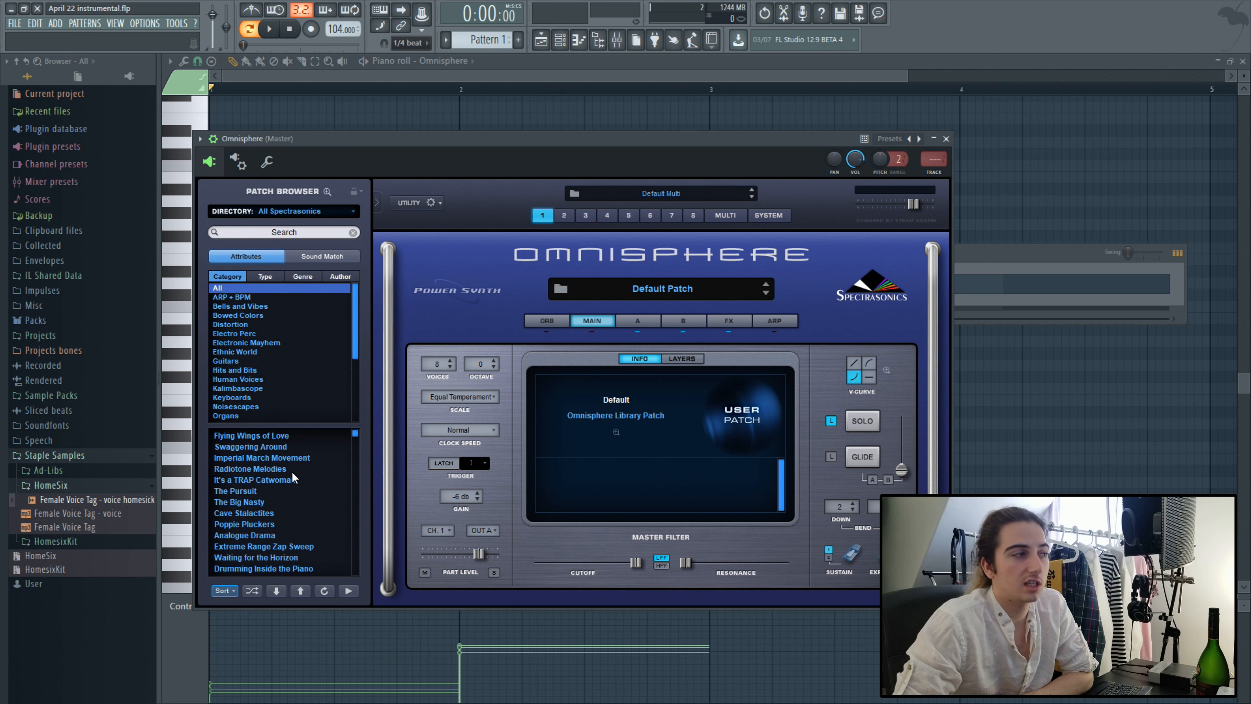
left_click(436, 363)
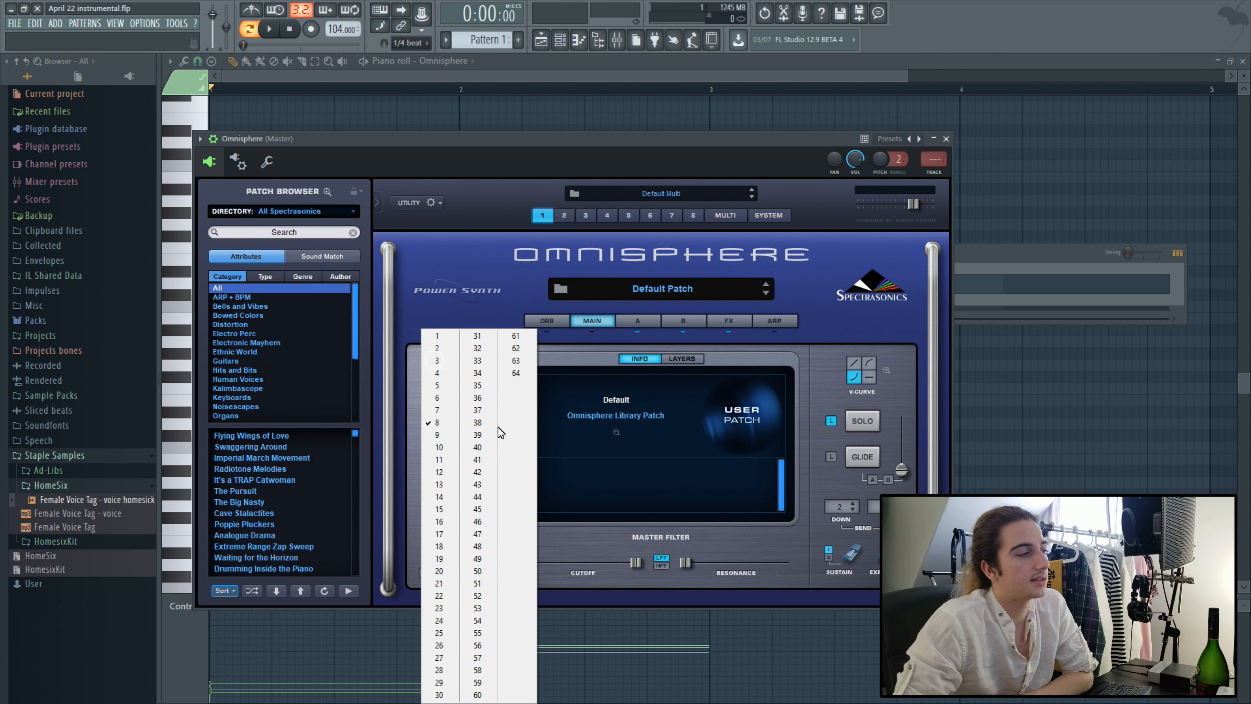
left_click(439, 521)
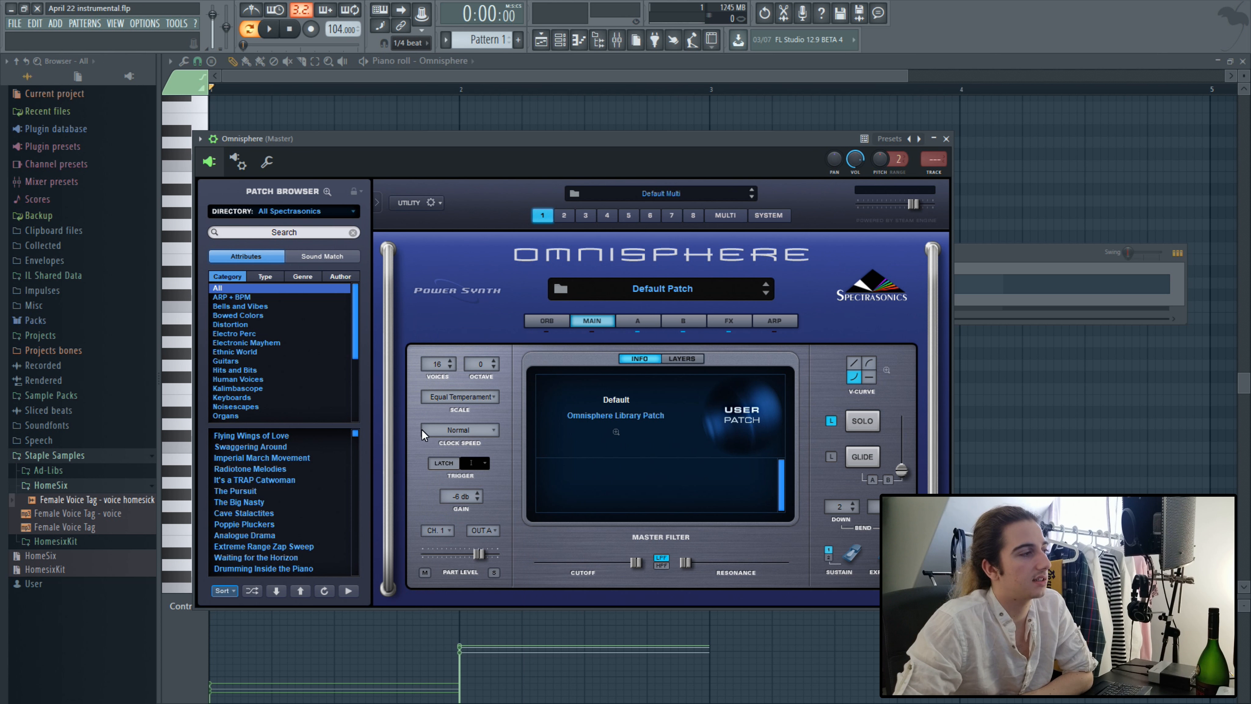
left_click(269, 30)
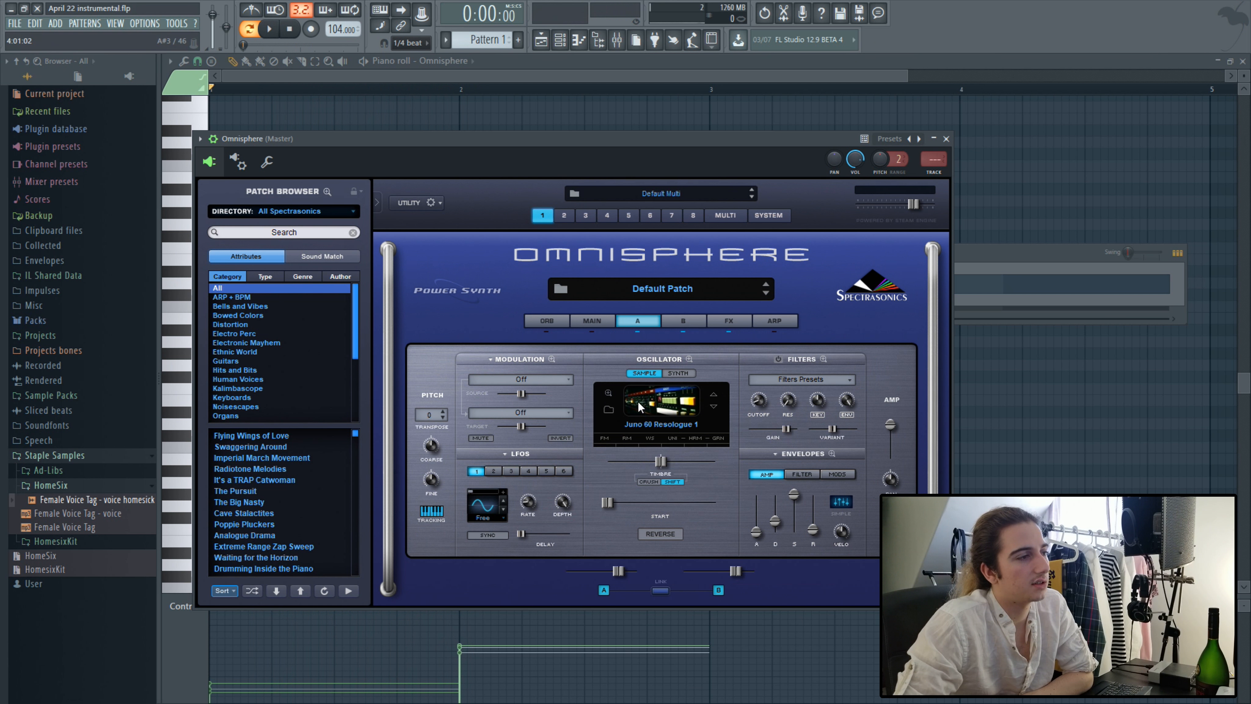
Step: Add a two-band Studio EQ in the first effect slot of layer A
left_click(738, 323)
left_click(636, 353)
left_click(474, 377)
left_click(510, 418)
left_click(608, 423)
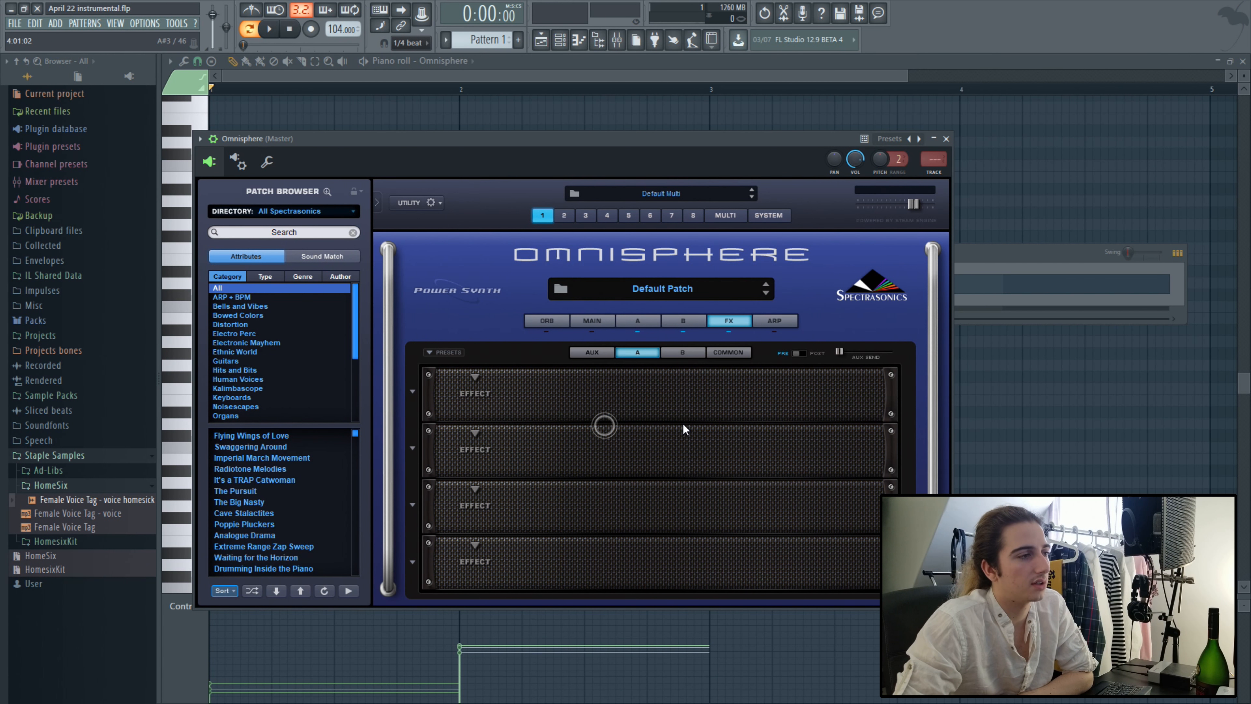
Step: During playback, set band 1 of layer A's EQ to HPF mode and adjust its frequency and Q
left_click(267, 27)
left_click_drag(597, 393, 635, 333)
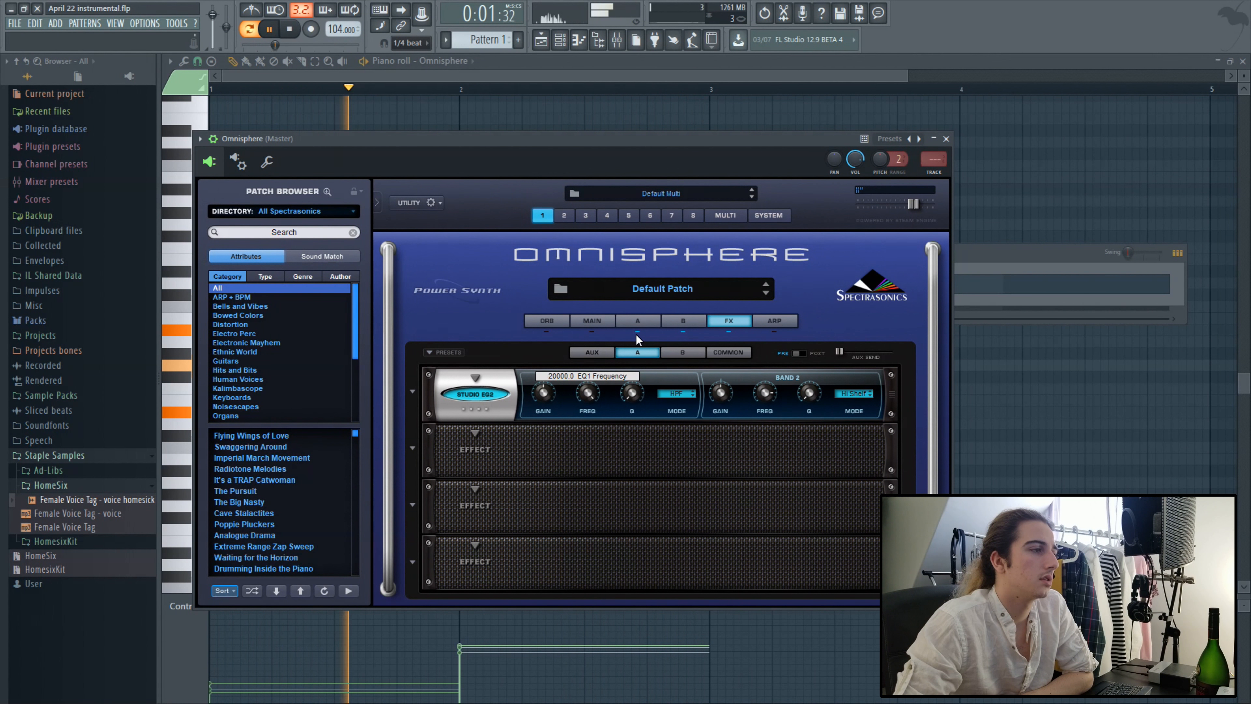
left_click_drag(598, 384, 575, 435)
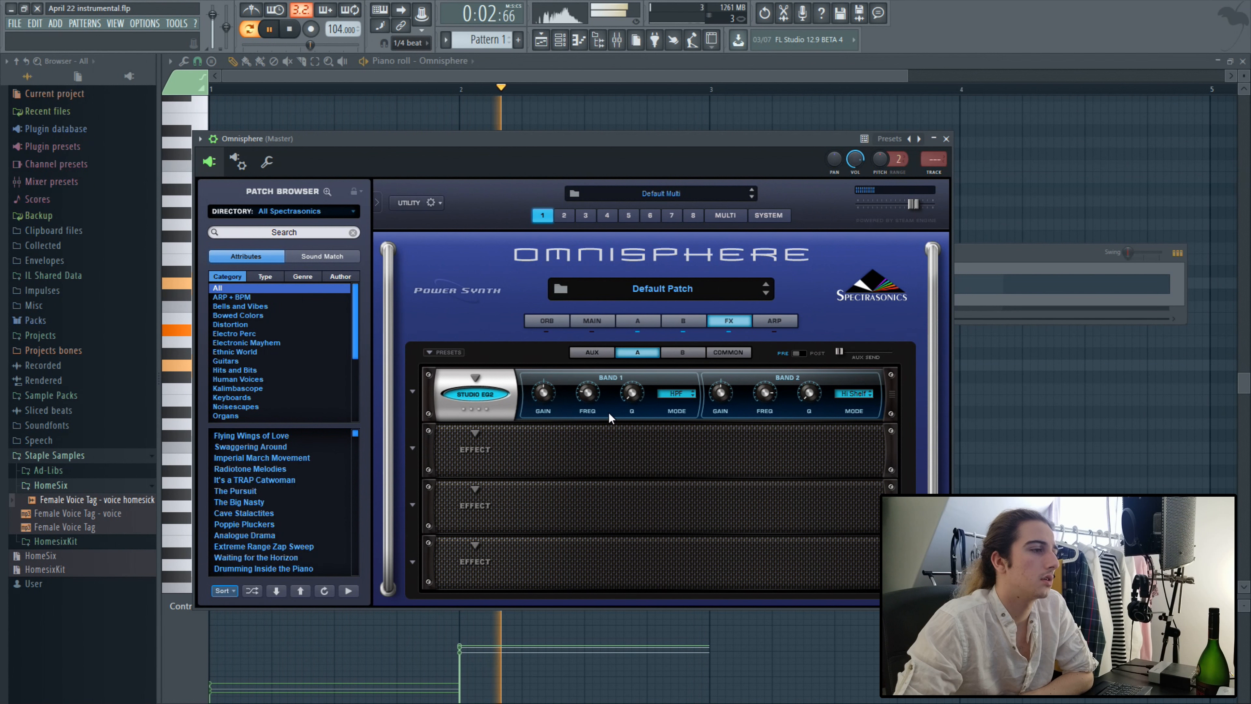
left_click_drag(632, 393, 645, 368)
Step: Add an Ultra Chorus in layer A's second effect slot with depth about 0.209 and mix about 0.196
left_click(474, 432)
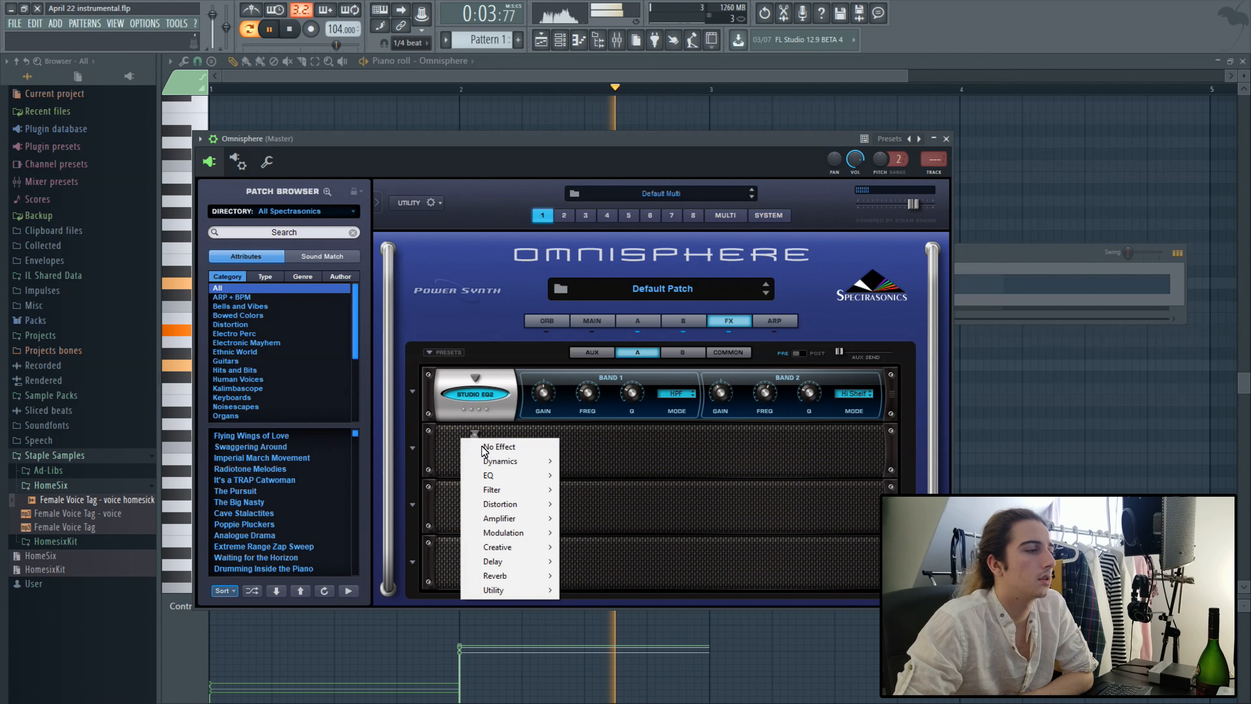
mouse_move(505, 533)
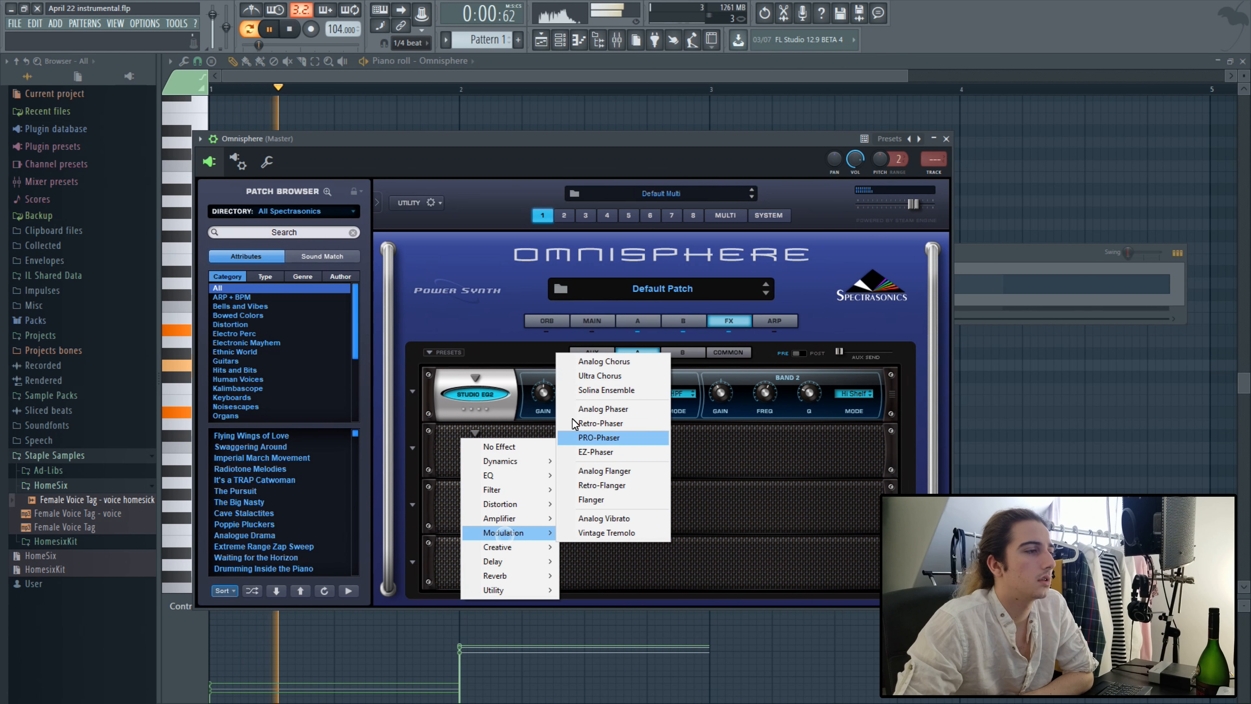
left_click(606, 376)
mouse_move(595, 460)
left_click_drag(594, 460, 606, 509)
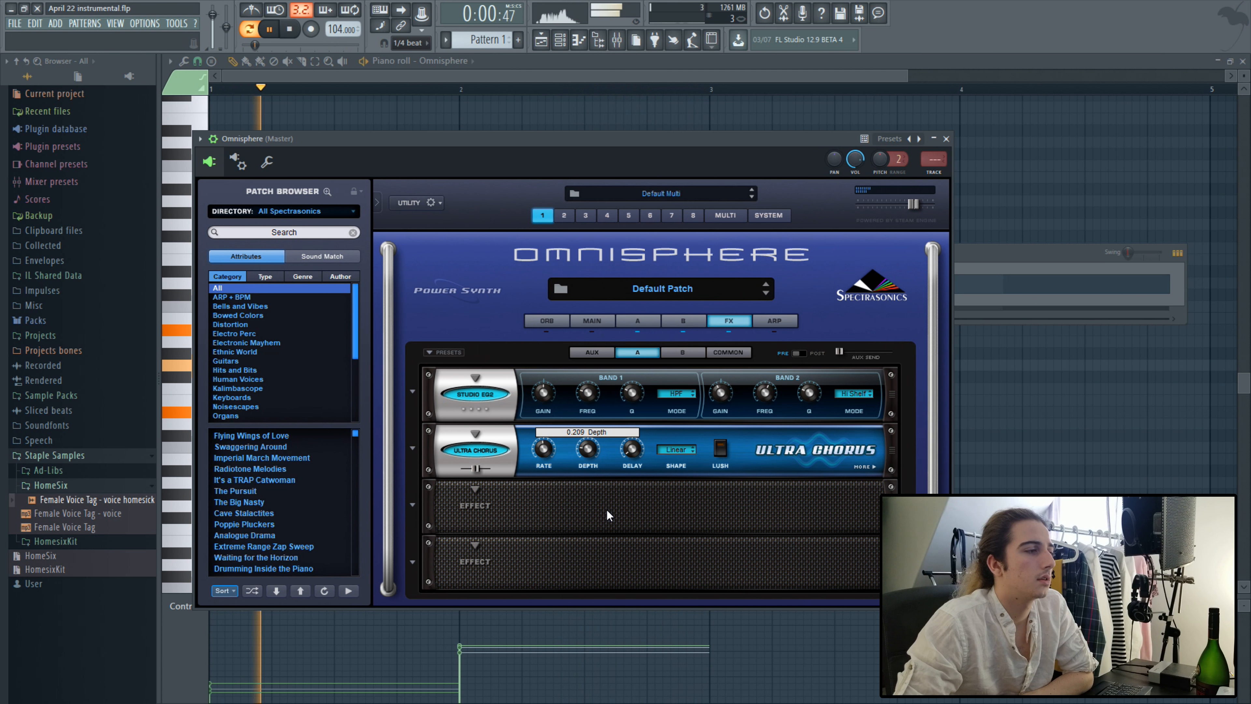
left_click_drag(477, 468, 466, 482)
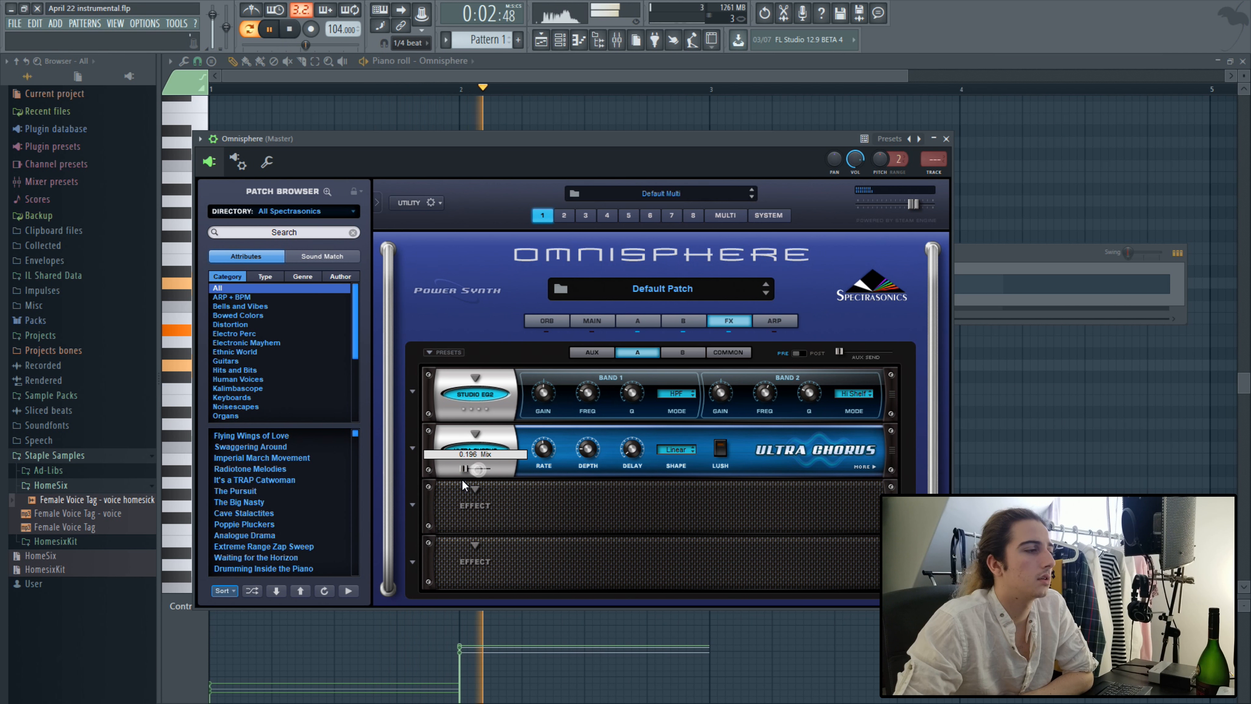
Step: Enable granular synthesis for layer A's Juno 60 Resologue 1 in the expanded oscillator view and play the pattern
left_click(636, 320)
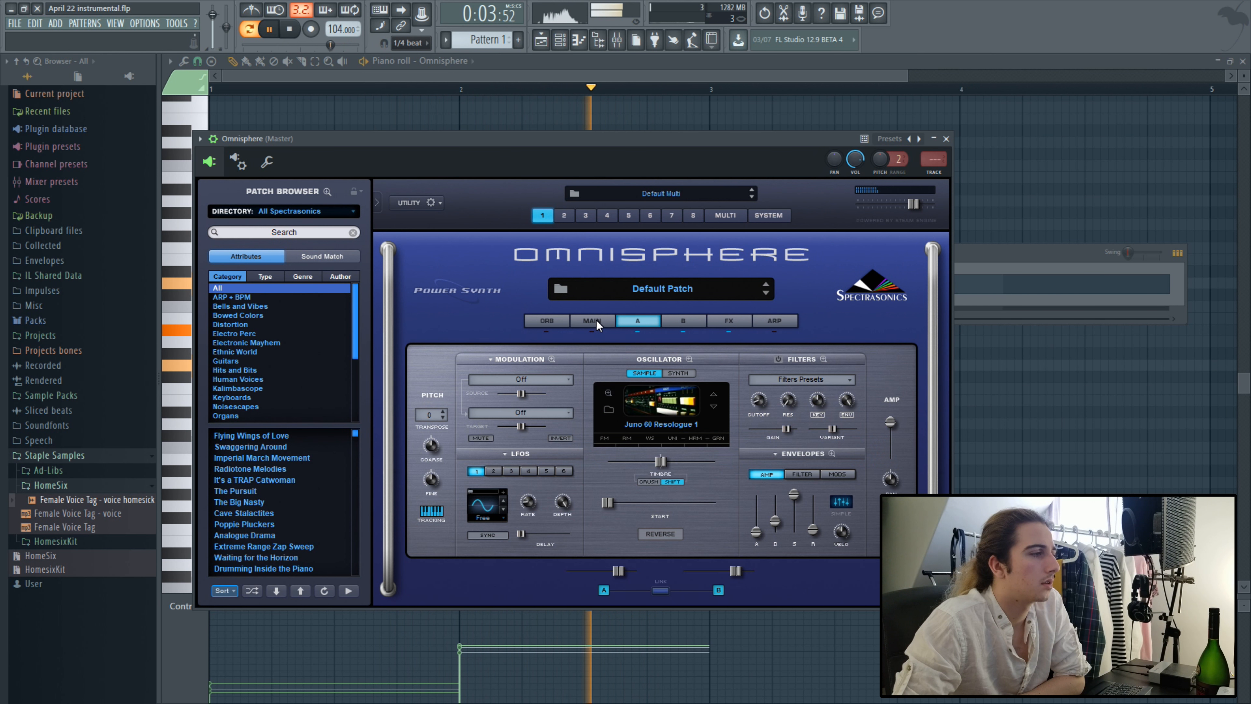
left_click(596, 320)
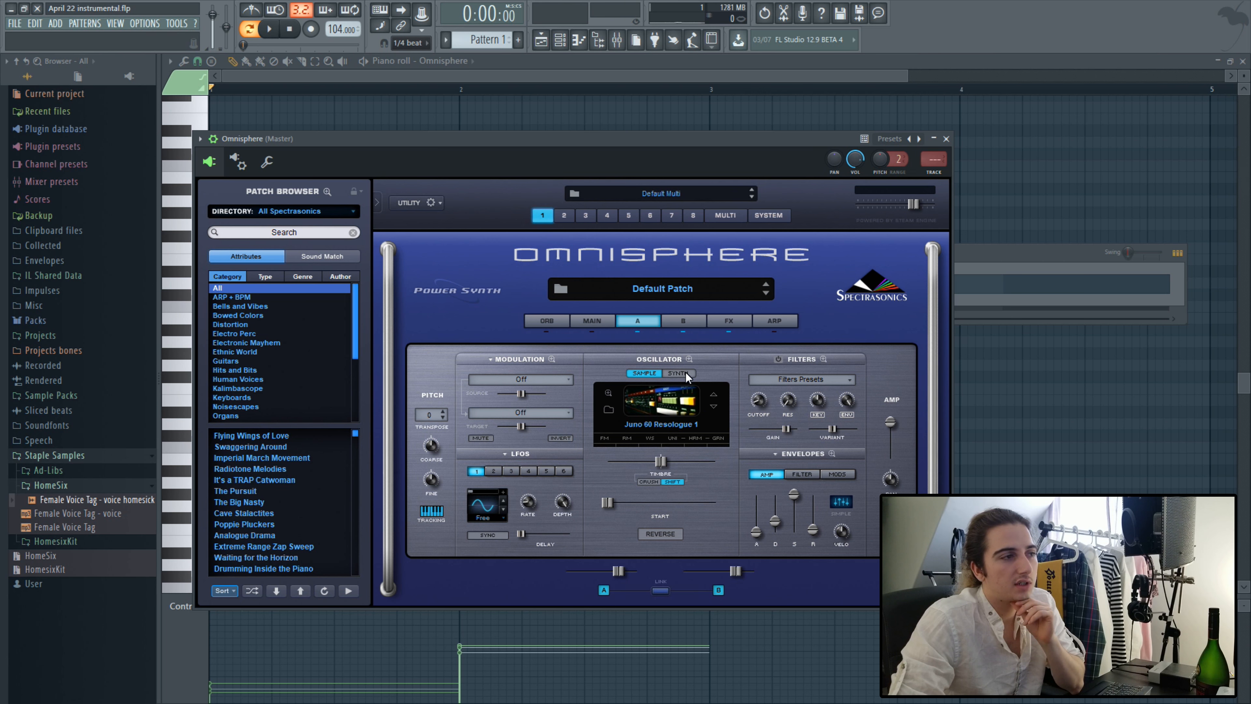
left_click(691, 352)
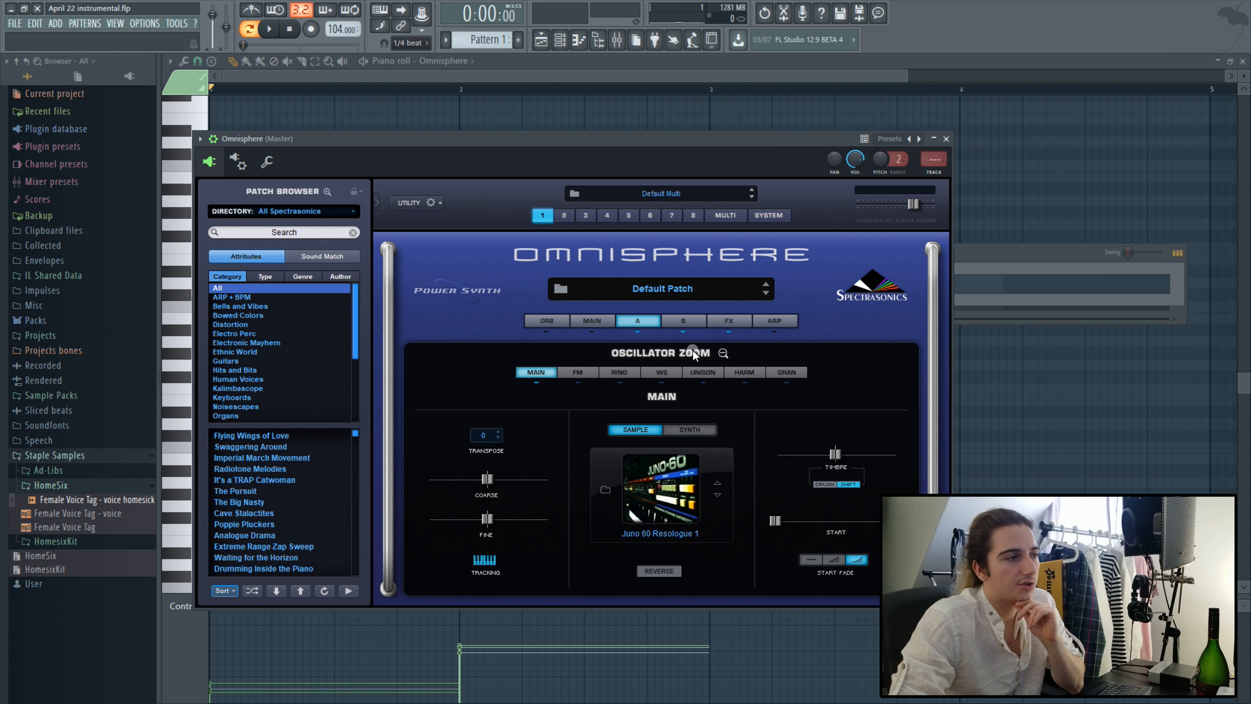
left_click(788, 371)
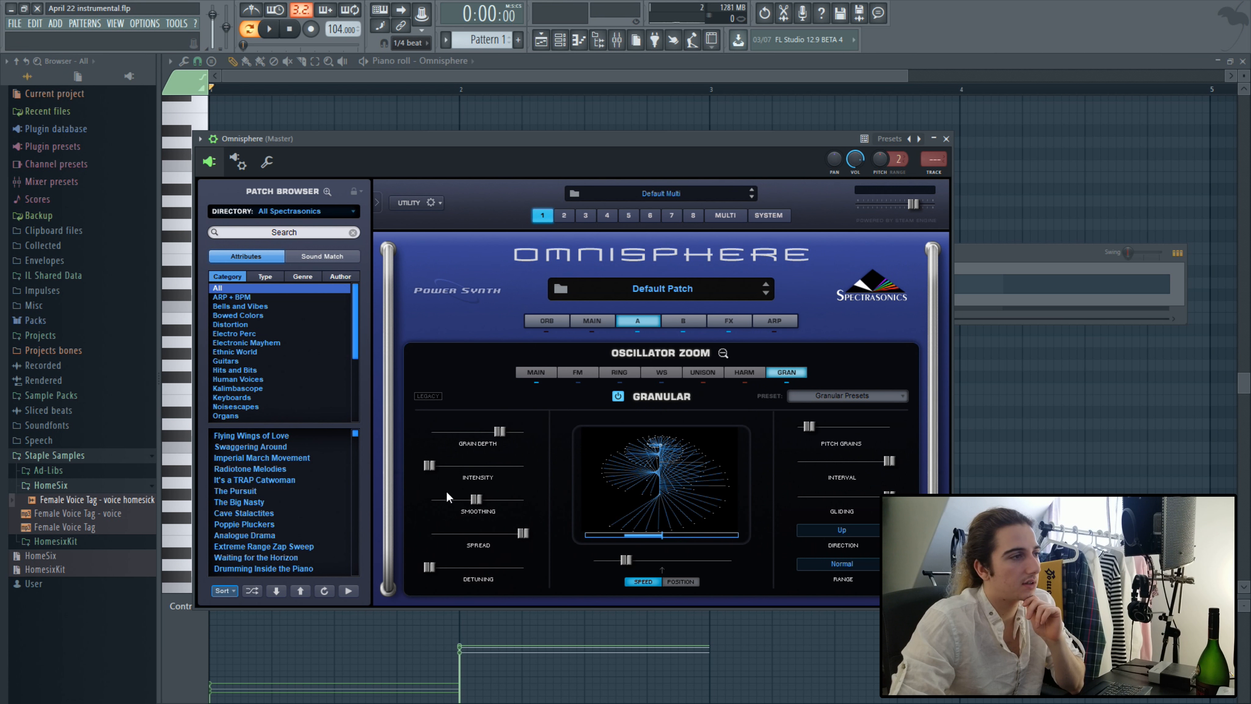
key("space")
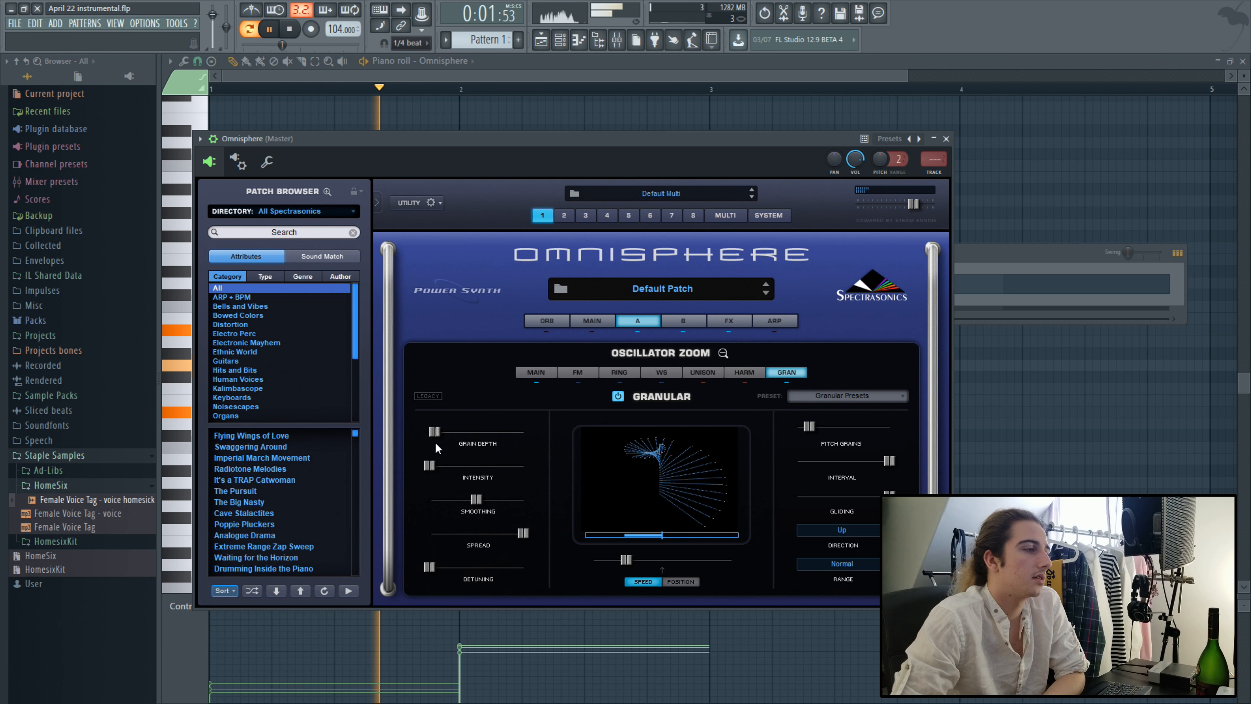
Step: Raise layer A's granular smoothing, reduce its grain depth and speed, and return to the normal layer view
left_click_drag(478, 503, 502, 524)
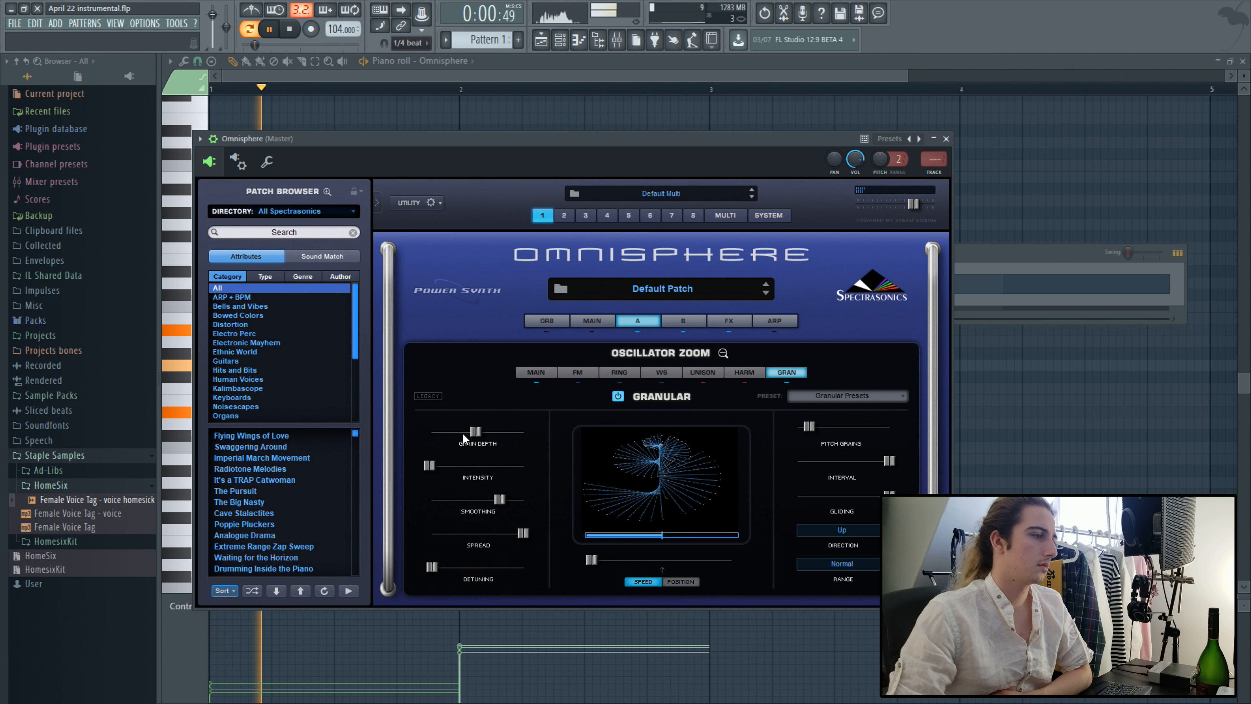
left_click_drag(463, 437, 449, 440)
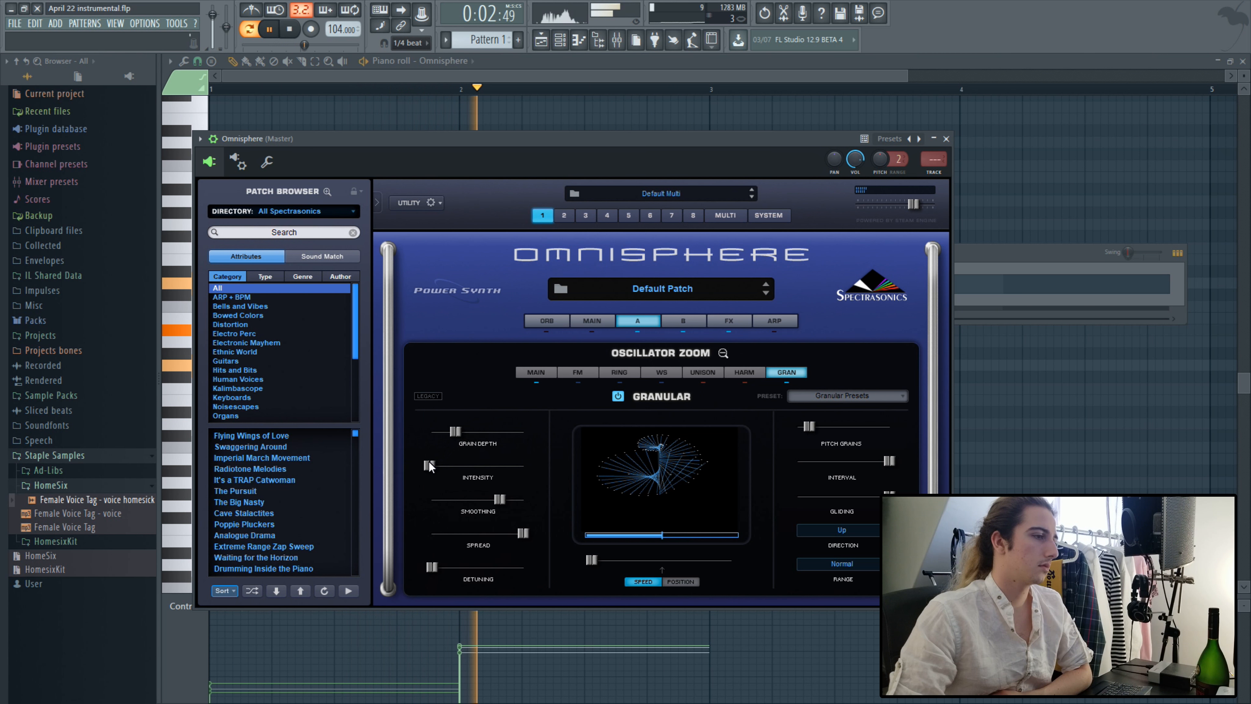
left_click(722, 353)
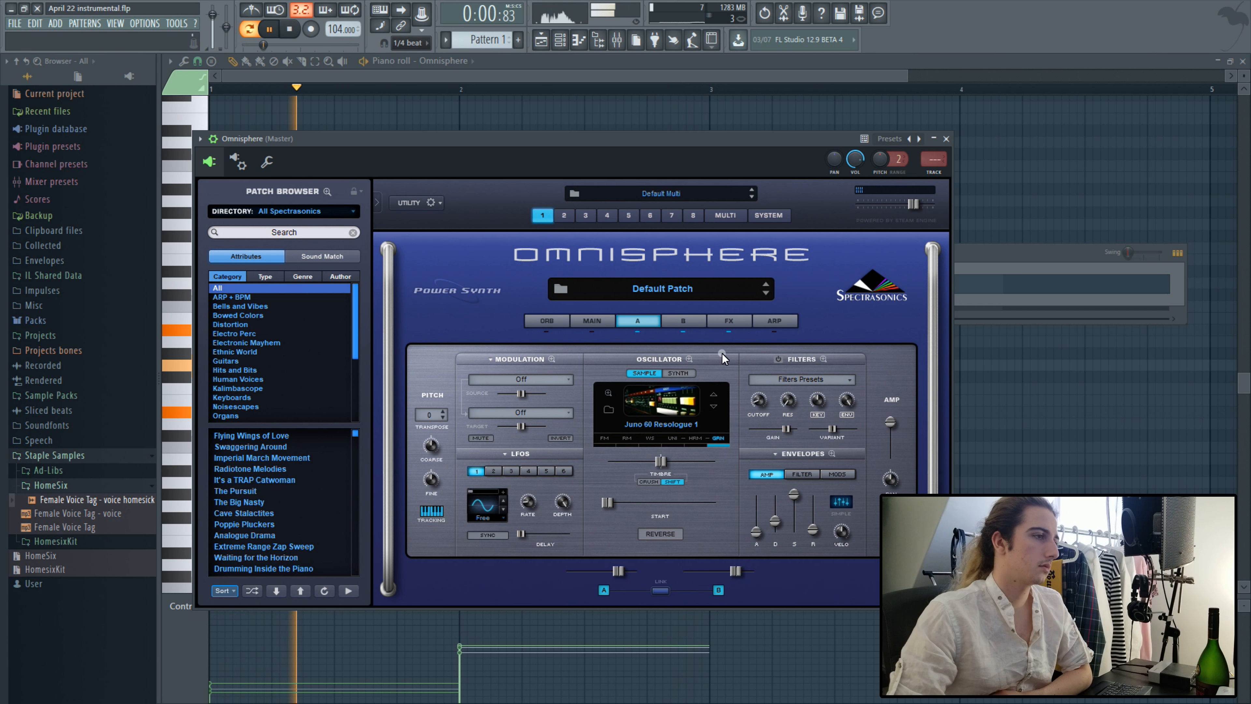
Step: Add a two-band Studio EQ in the first common effect slot and play back the pattern
left_click(584, 321)
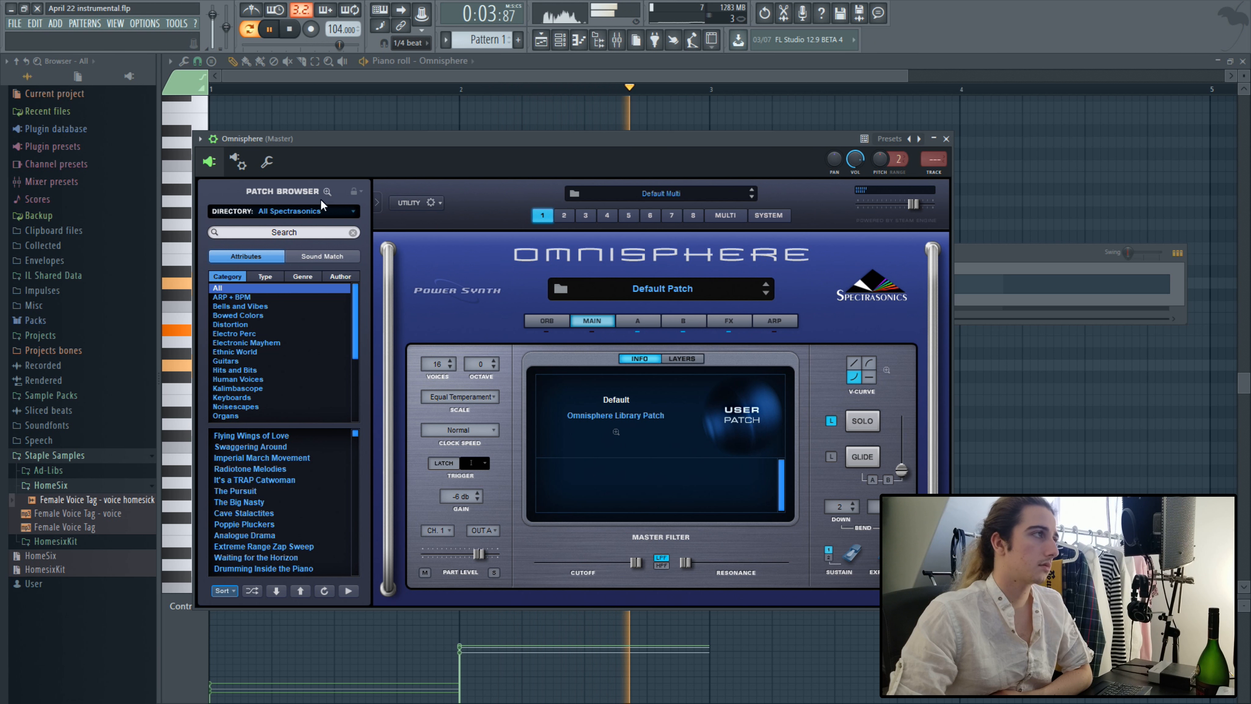
left_click(270, 29)
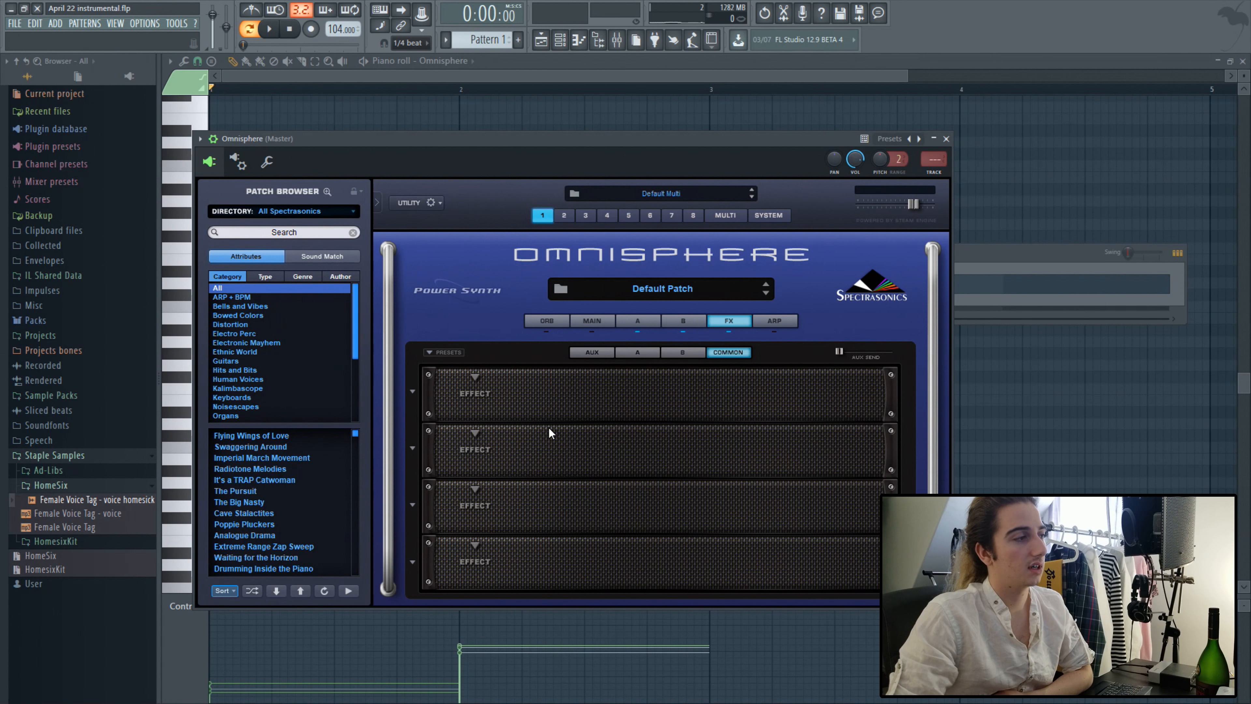
left_click(470, 377)
mouse_move(507, 413)
left_click(570, 418)
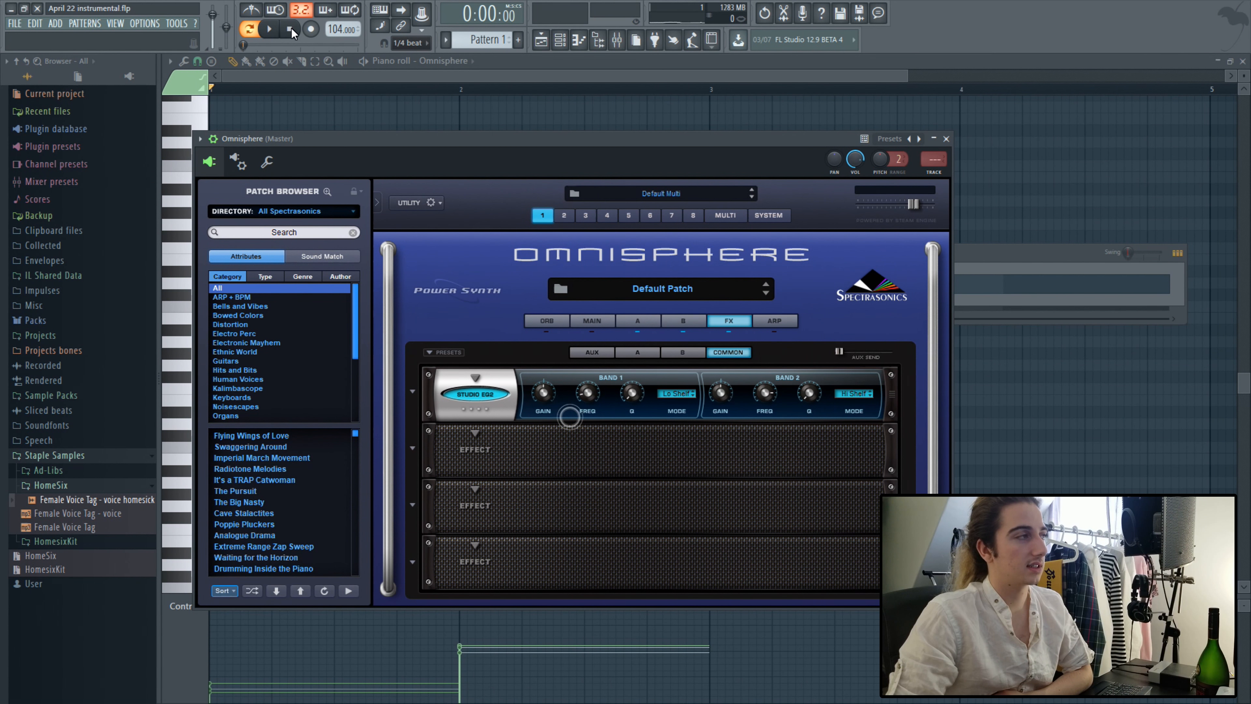
key("space")
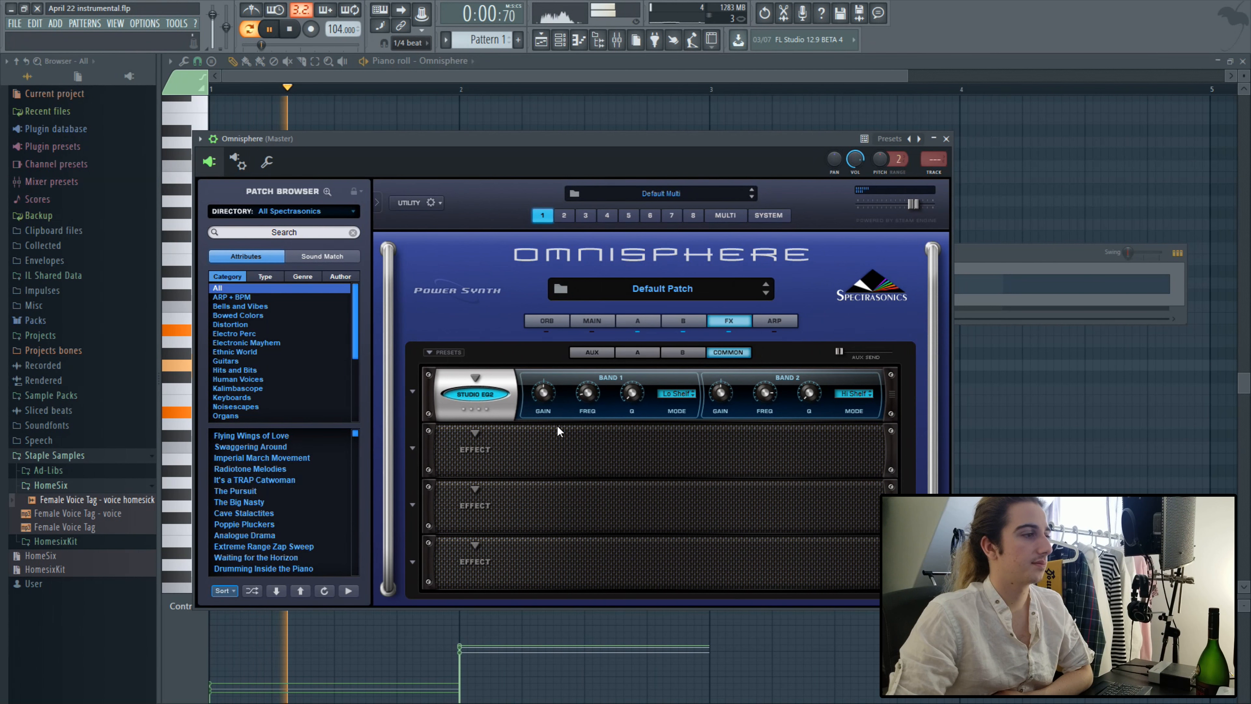
Step: Set band 1 of the common Studio EQ to HPF, raise the frequencies of both bands, and stop playback
left_click(673, 395)
left_click(679, 417)
left_click_drag(586, 394, 631, 384)
left_click_drag(759, 402, 815, 380)
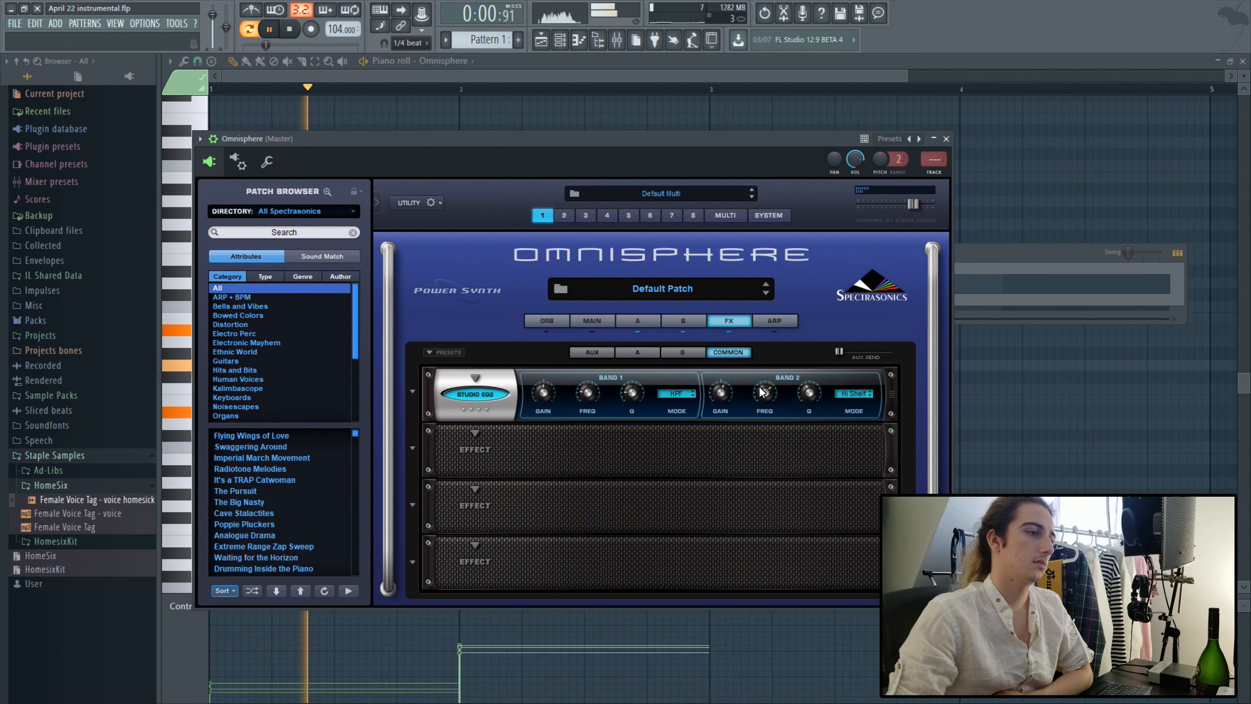
left_click_drag(716, 401, 715, 403)
key("space")
Step: Set part 2's MIDI channel to CH. 1 on its main page
left_click(563, 216)
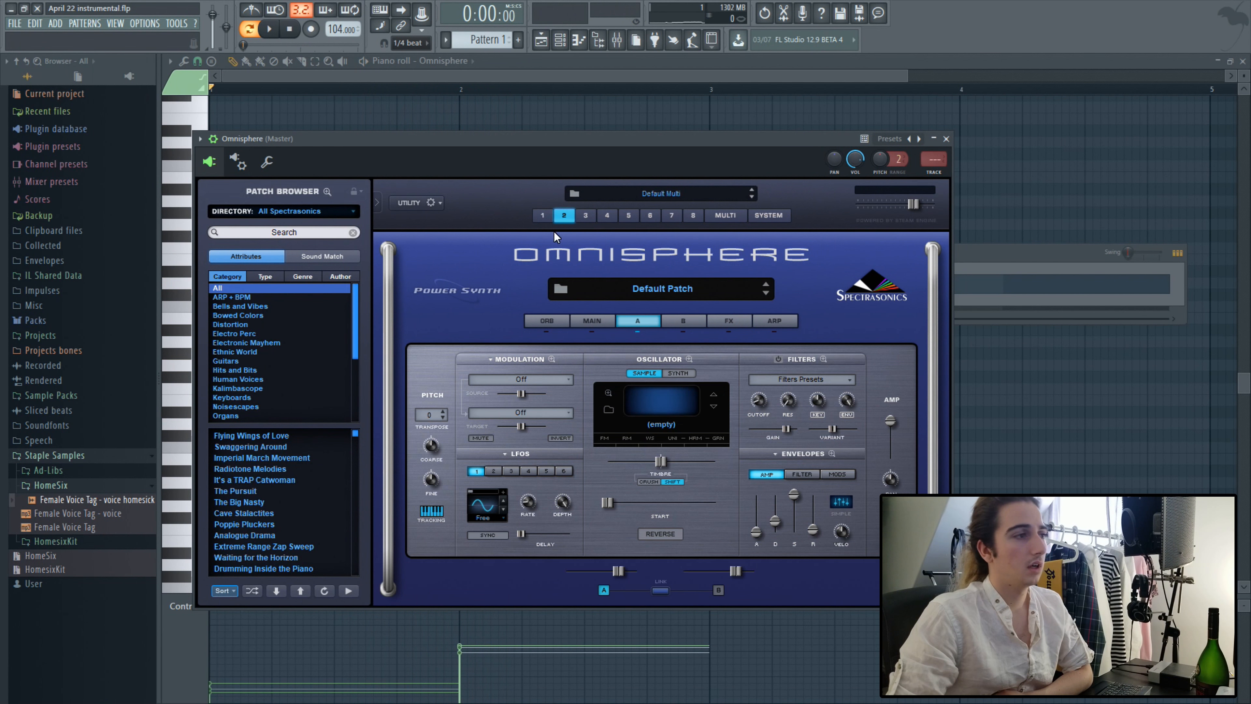
left_click(592, 325)
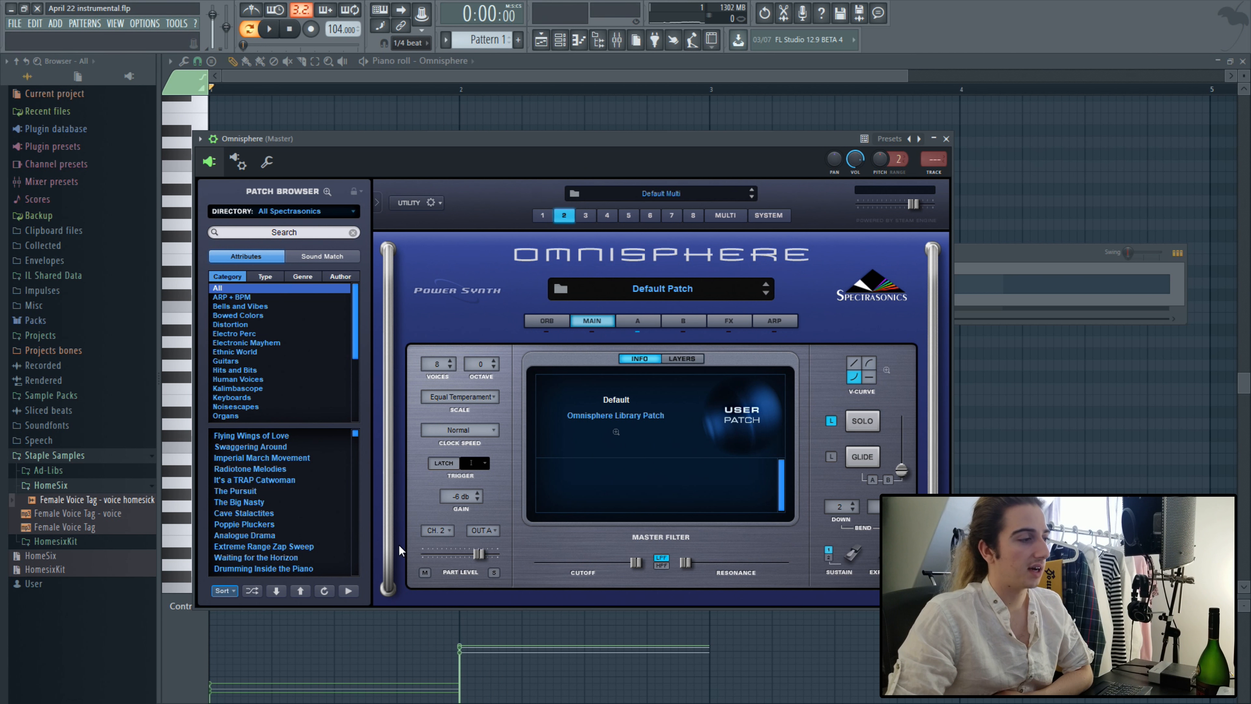
left_click(433, 530)
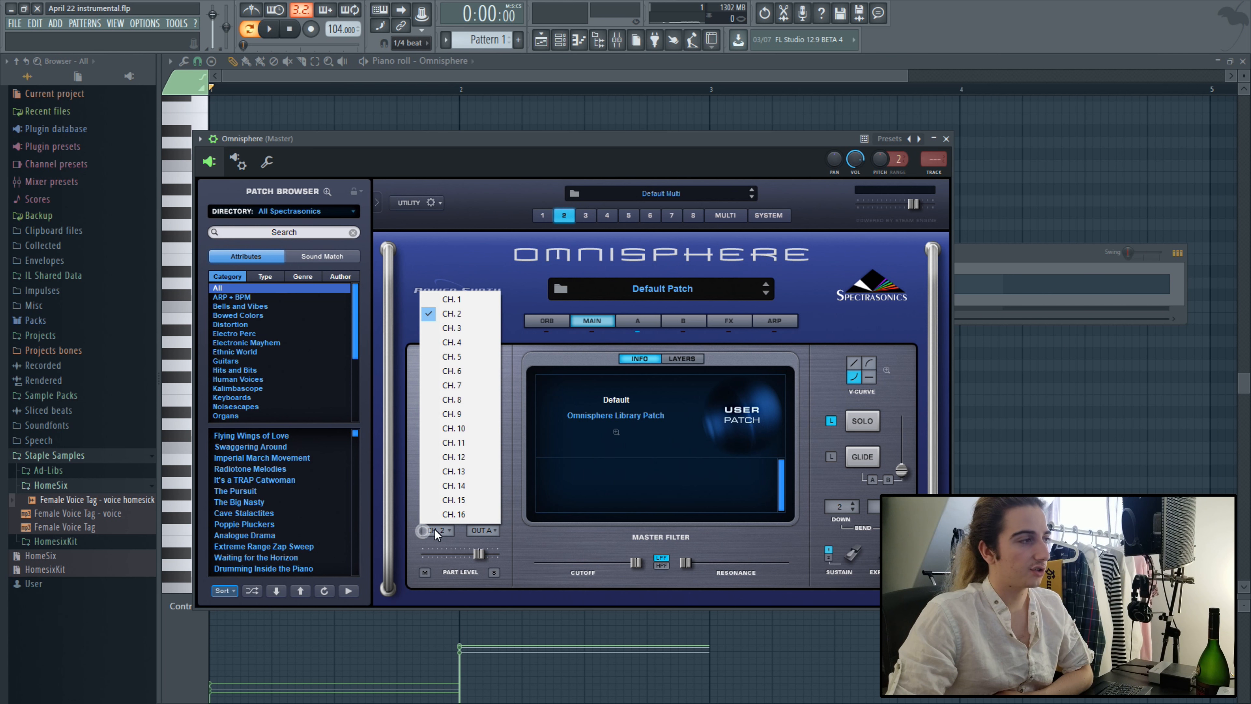
left_click(472, 300)
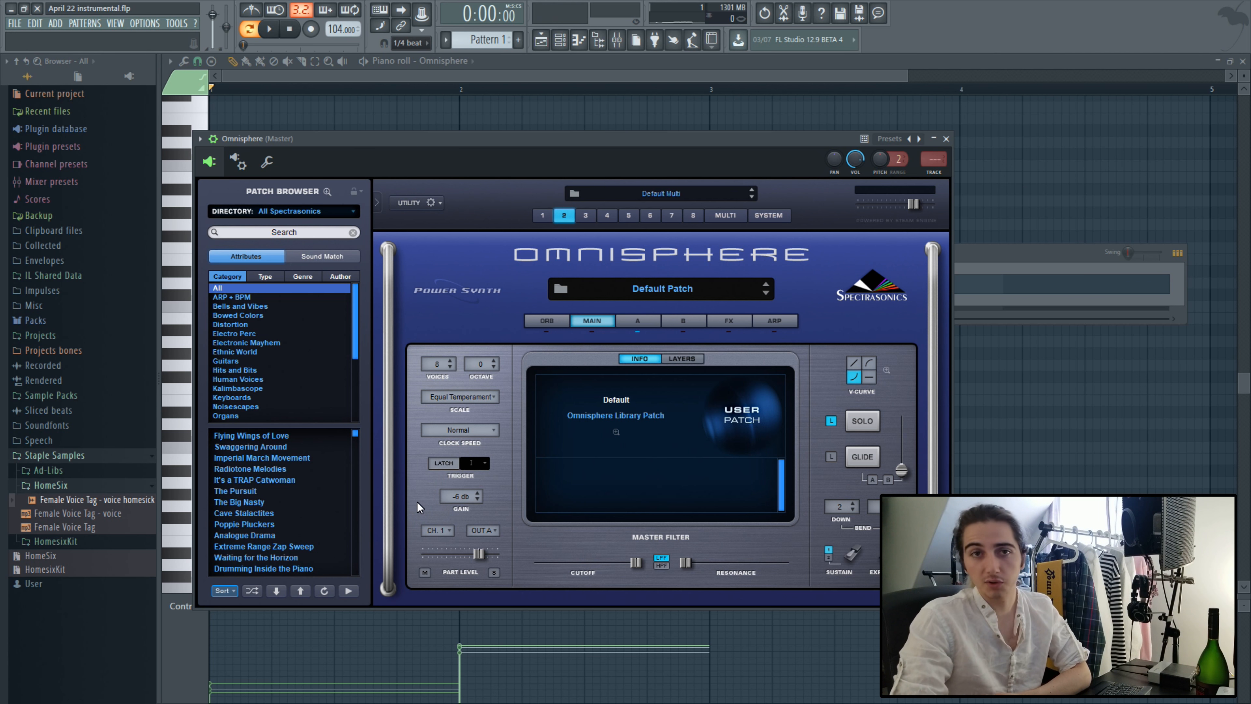
left_click(440, 528)
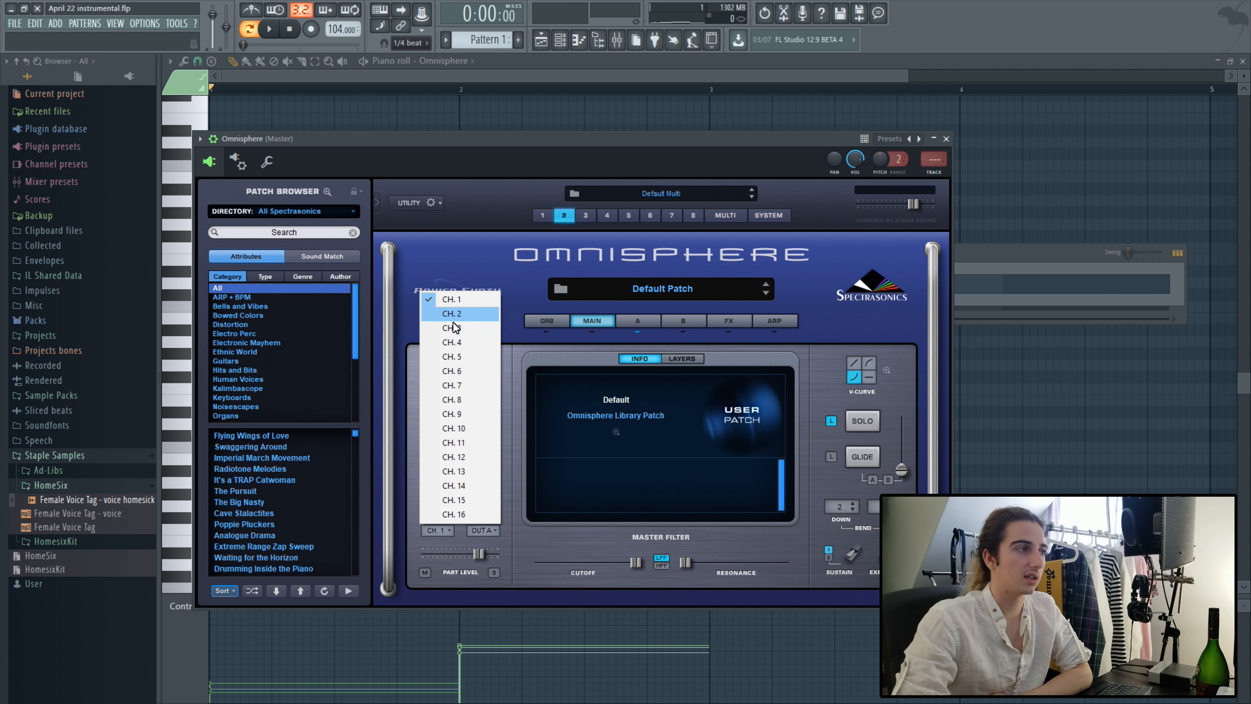
left_click(400, 412)
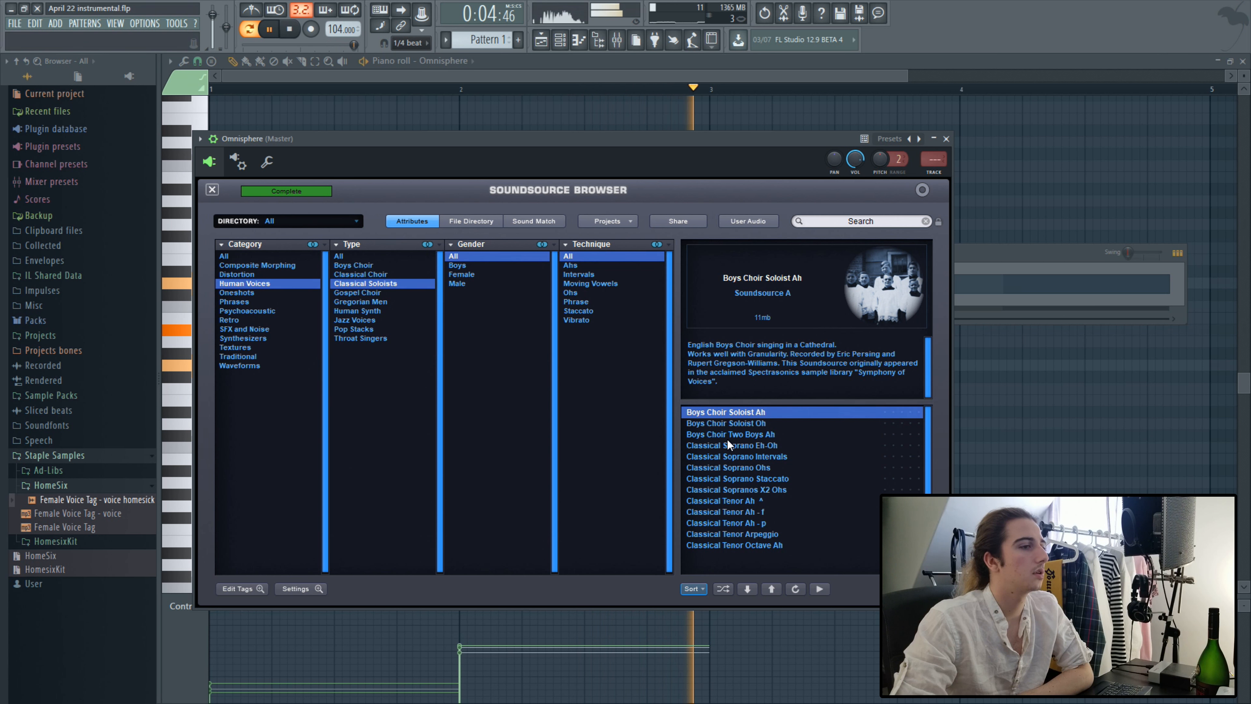
Step: Audition boys choir, soprano and tenor classical soloists for part 2's layer A and choose Boys Choir Soloist Oh
left_click(771, 422)
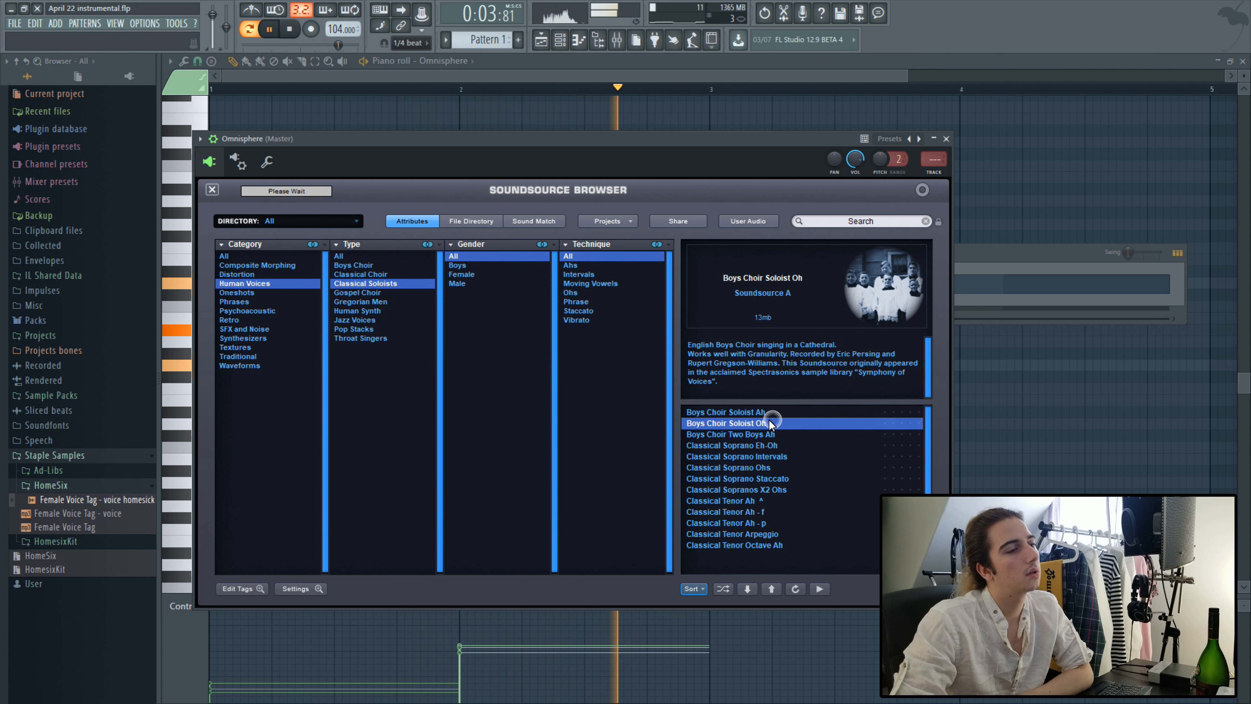
left_click(729, 434)
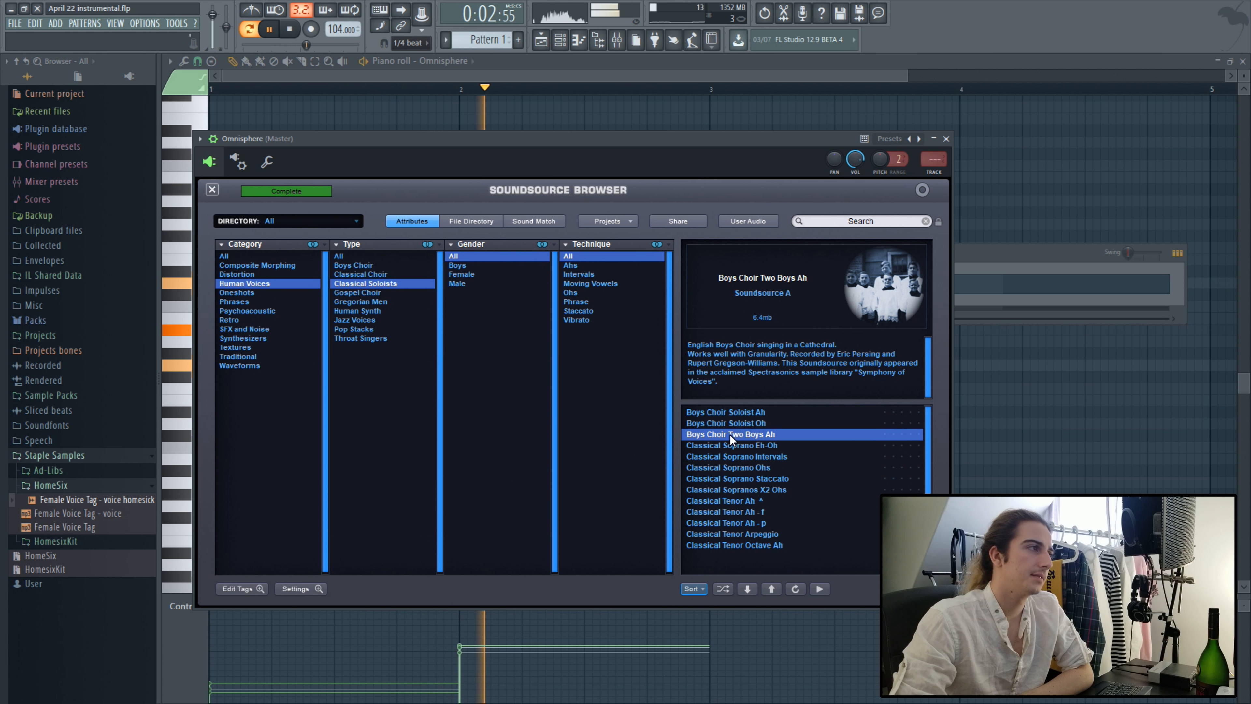
left_click(736, 445)
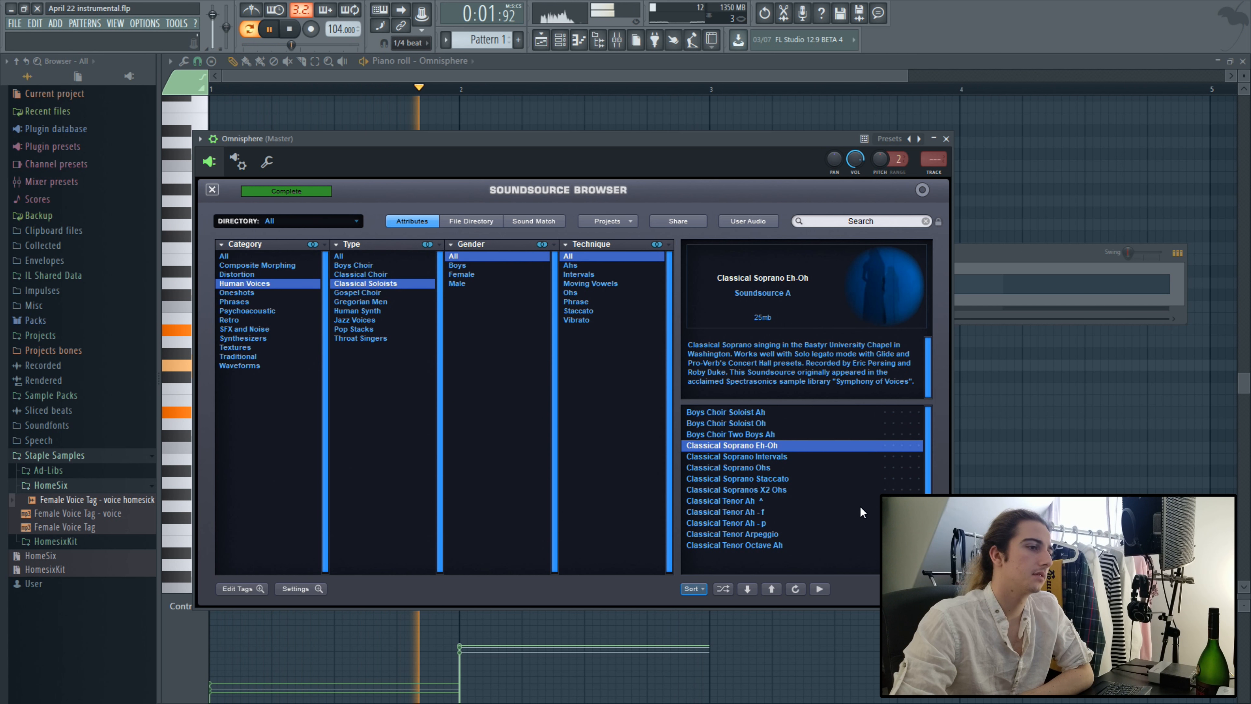
double_click(837, 522)
left_click(664, 397)
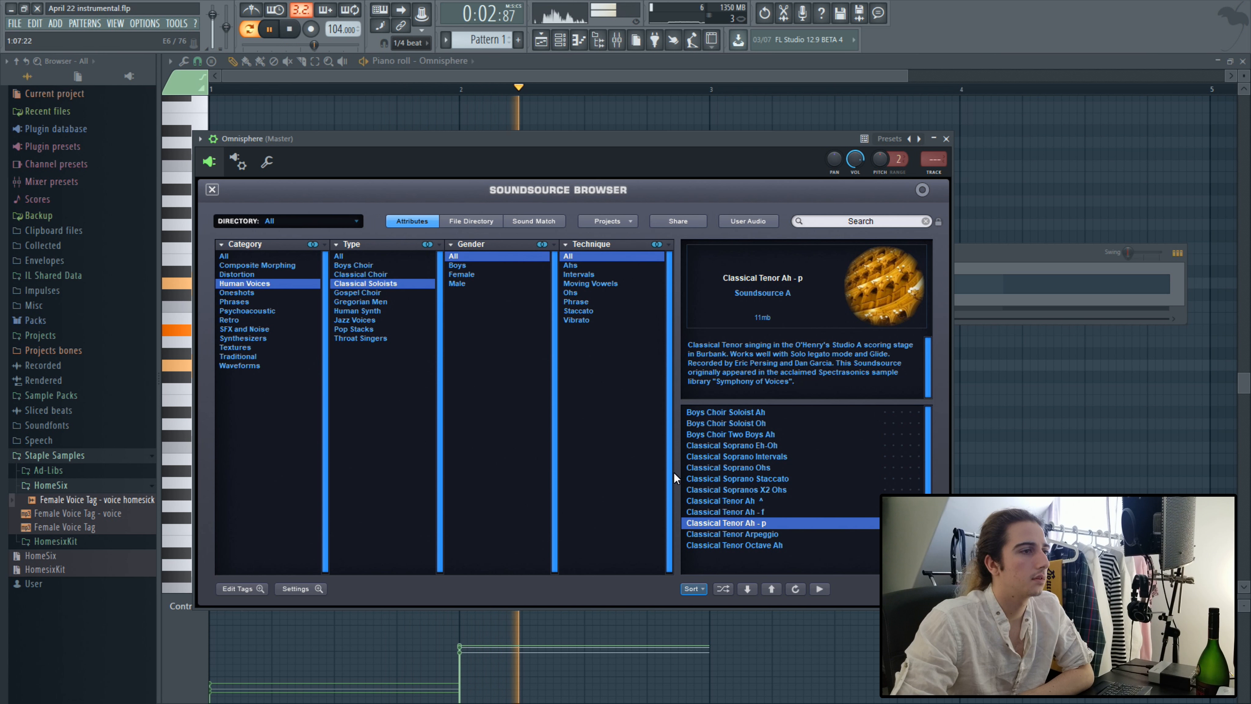
left_click(760, 512)
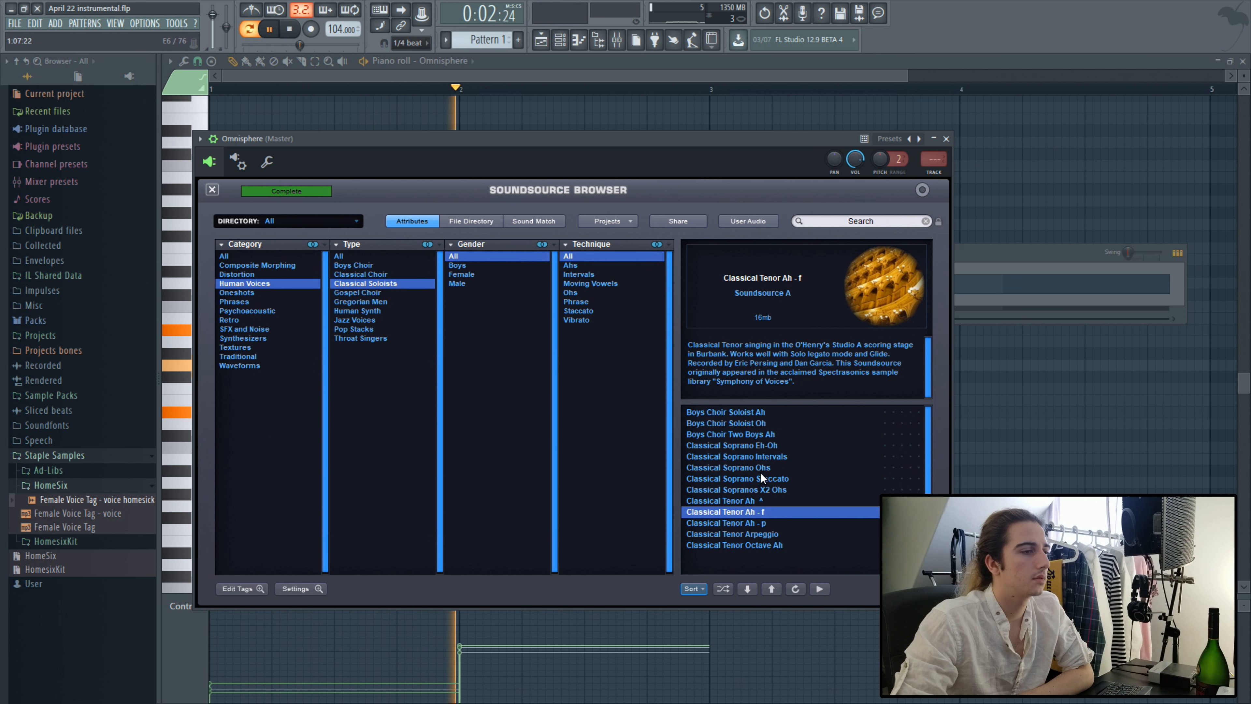
left_click(740, 424)
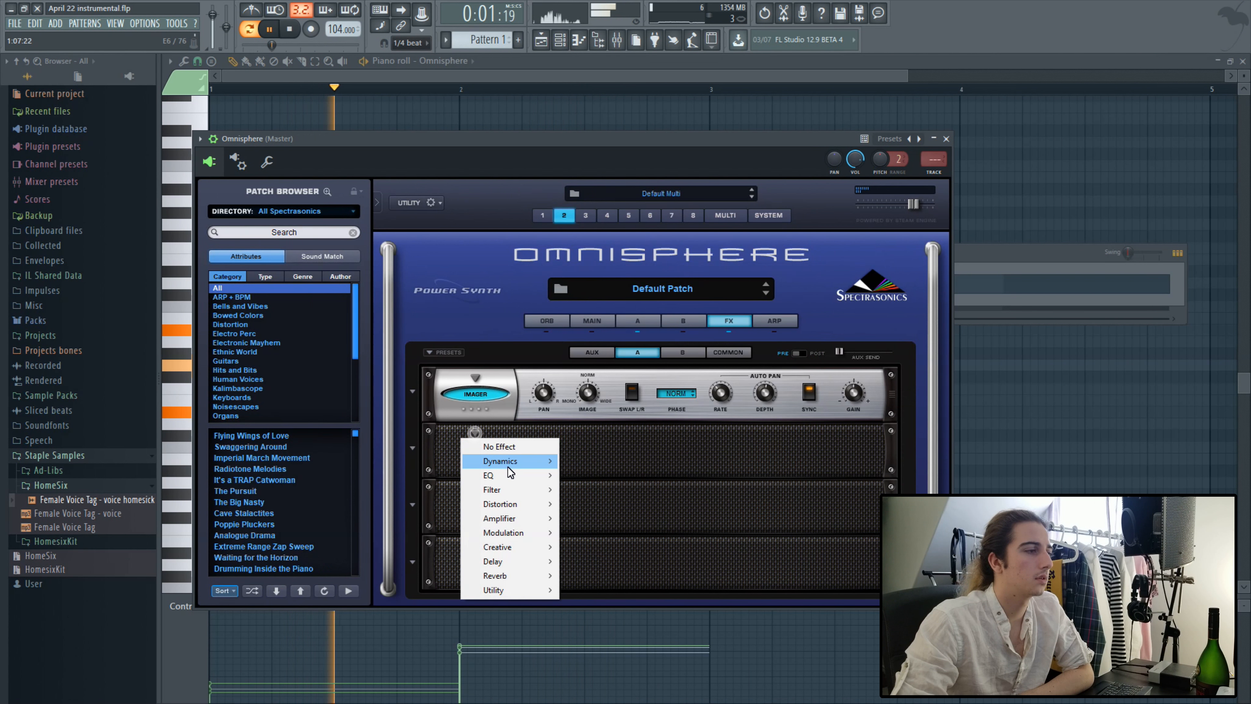
Step: Add a two-band Studio EQ in part 2's second layer A effect slot, set band 2 to LPF and lower its frequency
mouse_move(492, 473)
left_click(599, 458)
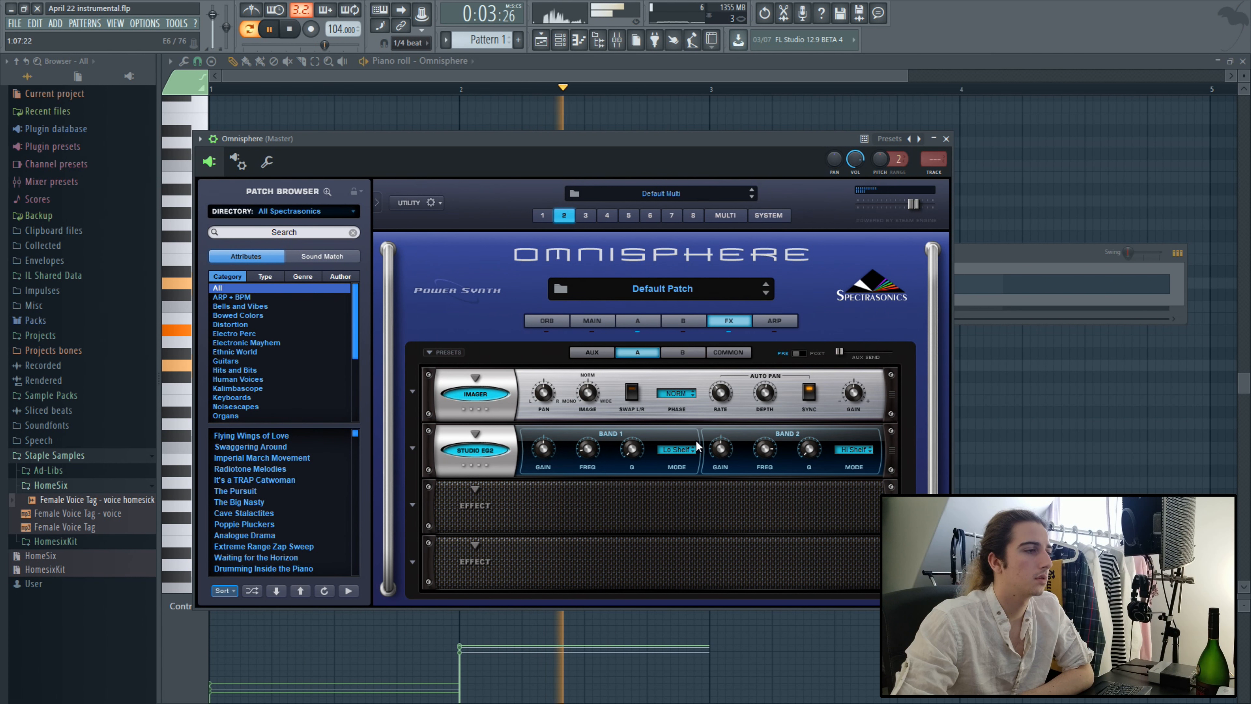
left_click_drag(584, 398, 729, 577)
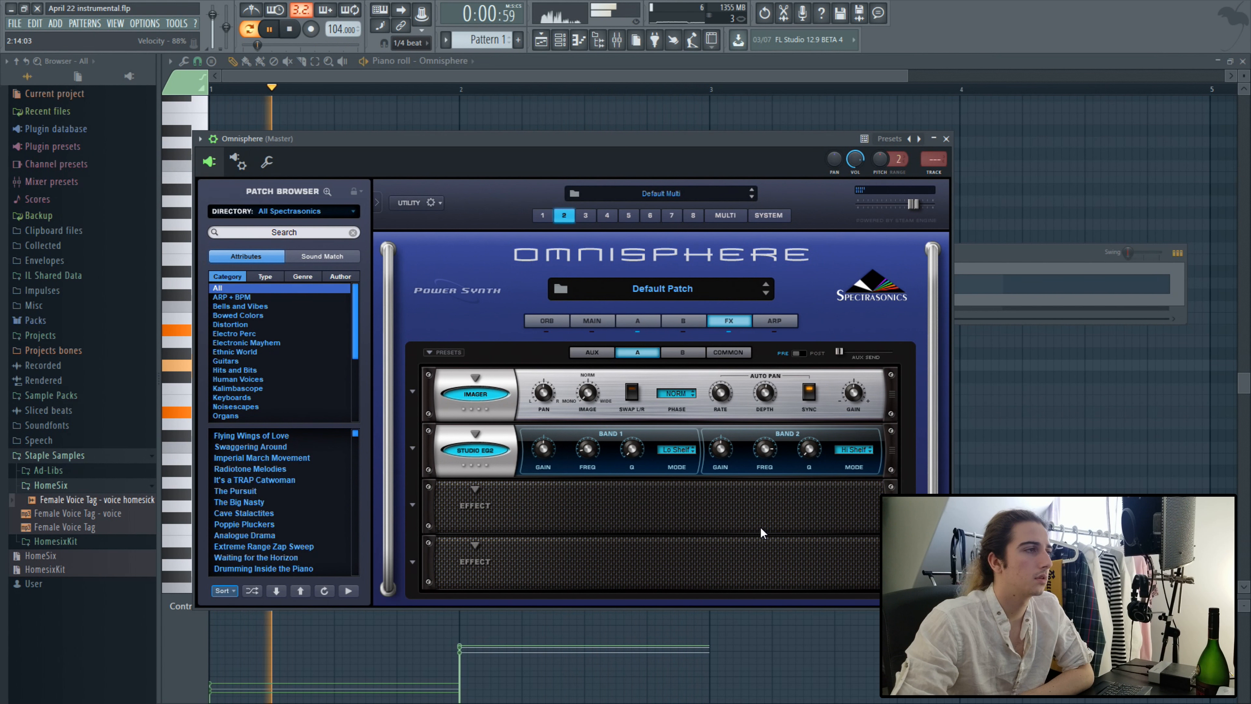
left_click(854, 449)
left_click(859, 487)
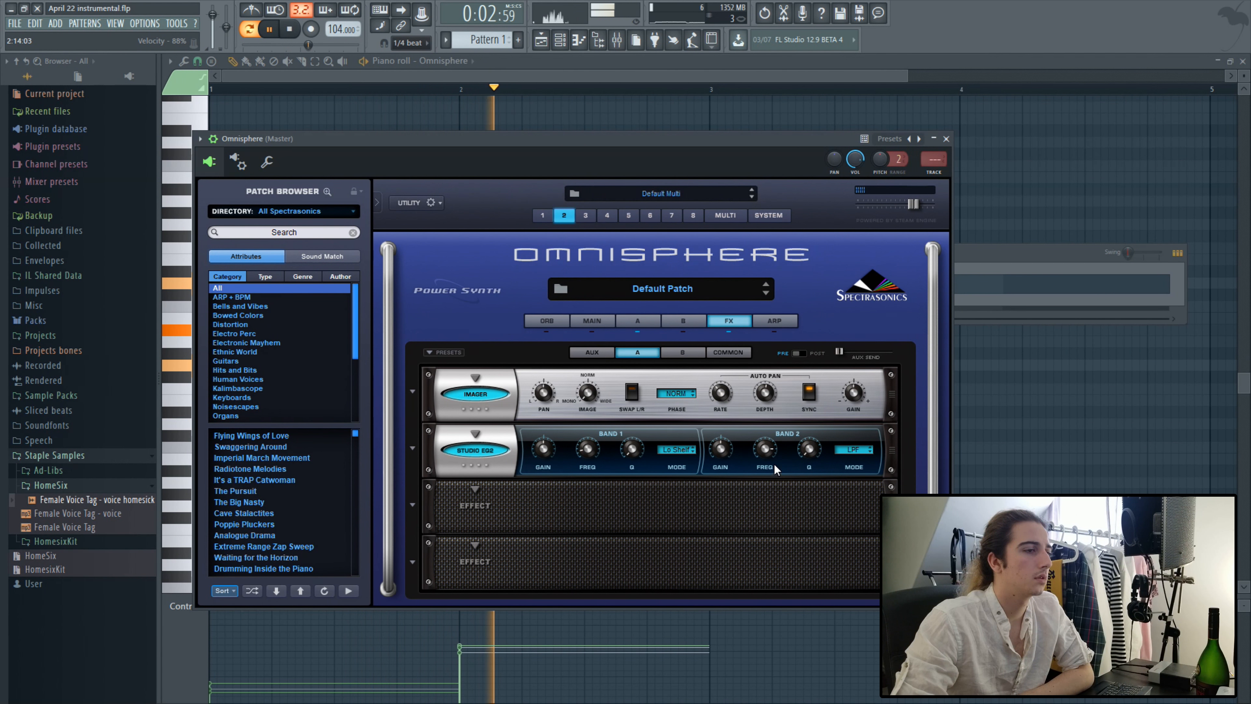
left_click_drag(764, 448, 766, 495)
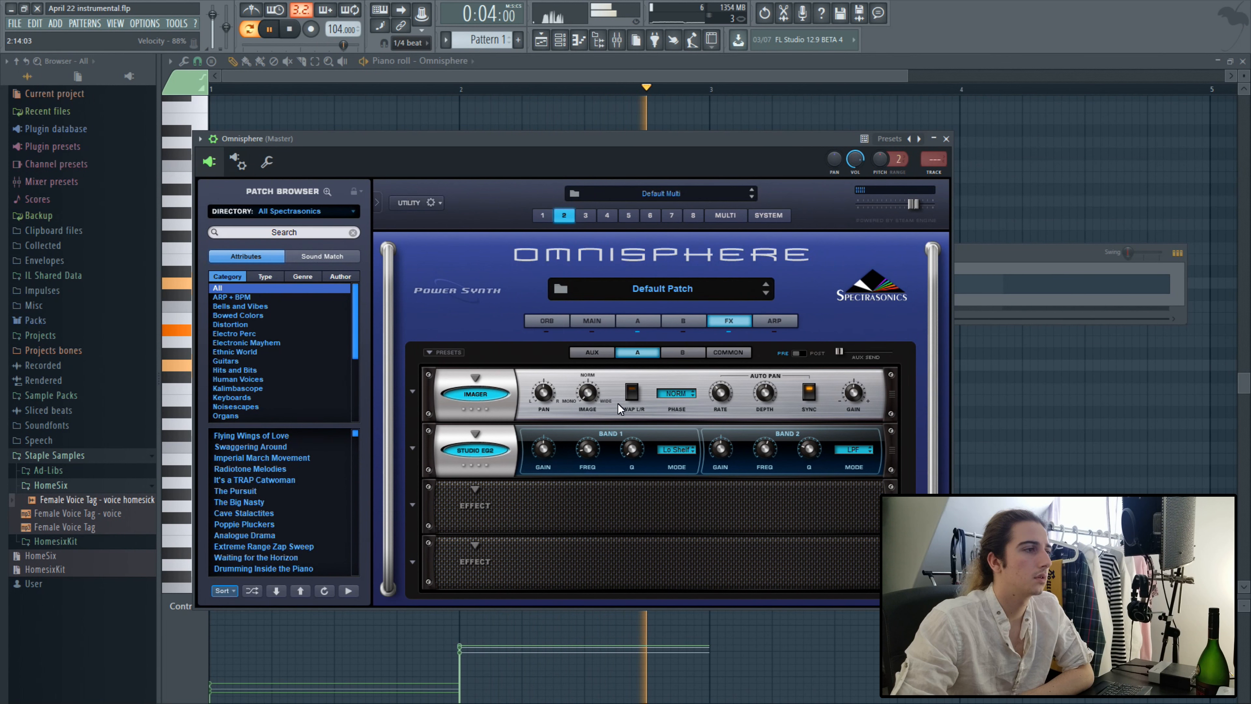
Step: Restart the pattern and check layer B of parts 1 and 2 while it plays
left_click(543, 216)
left_click(681, 329)
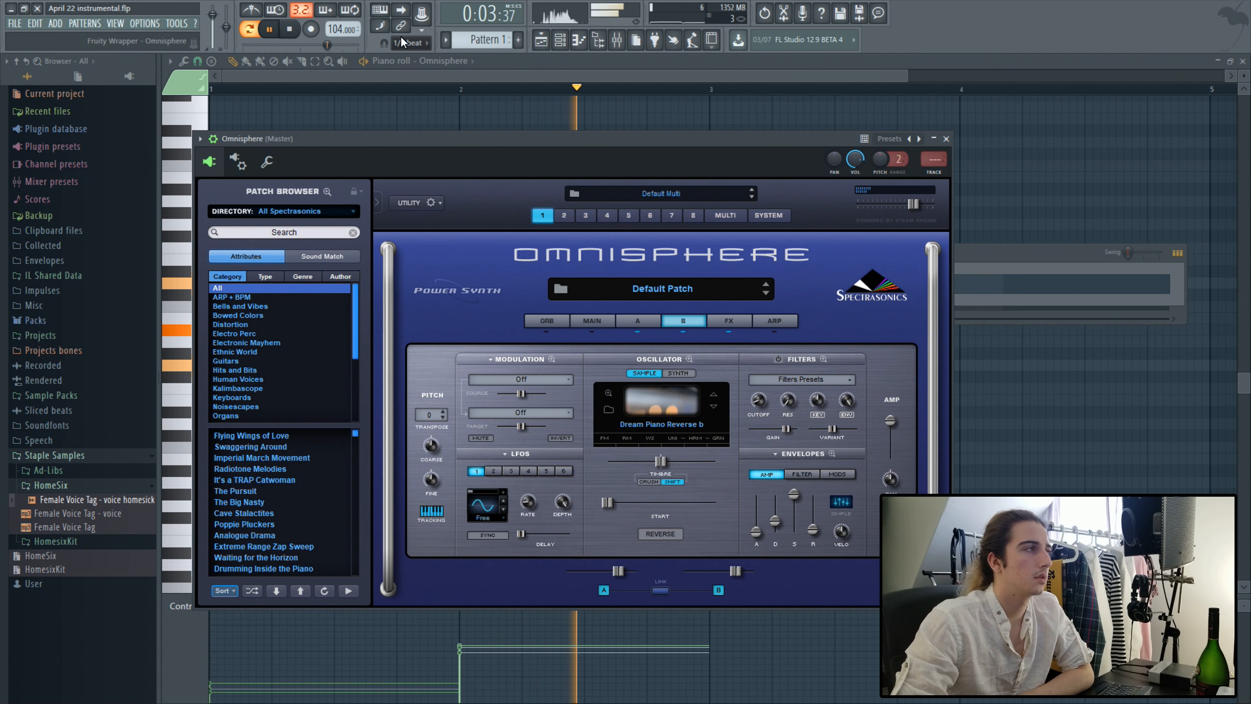
left_click(290, 29)
left_click(271, 30)
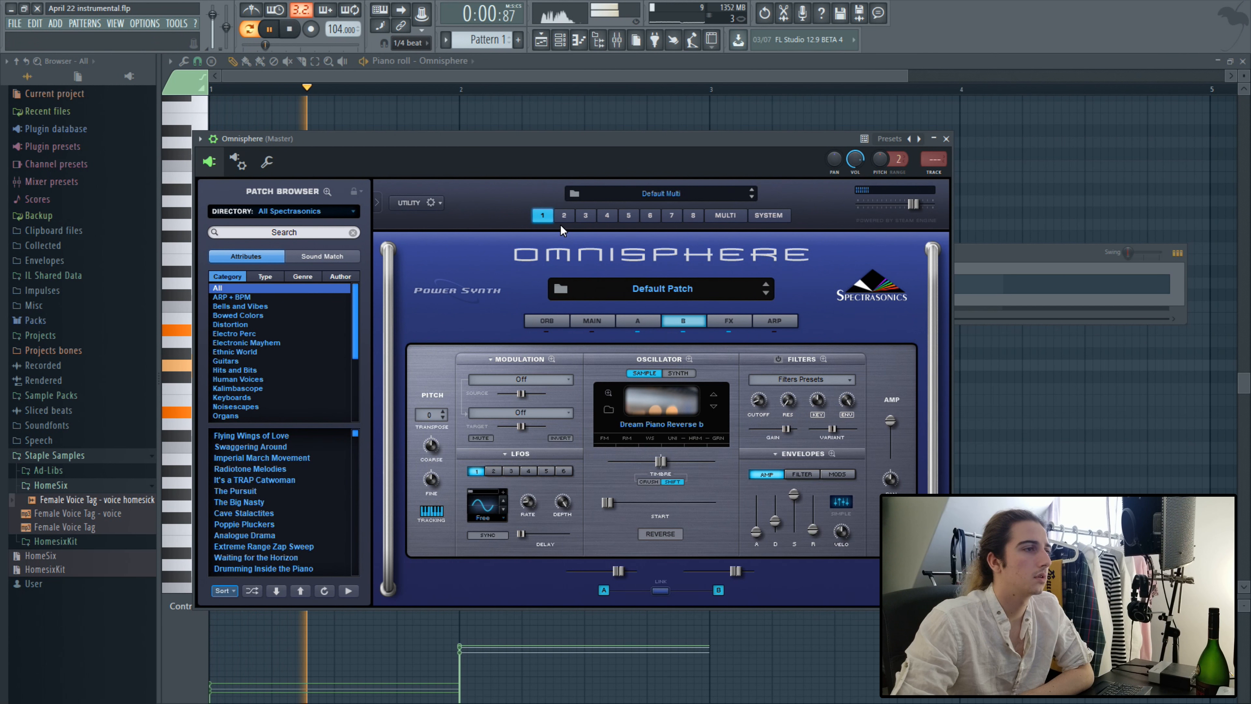
left_click(564, 215)
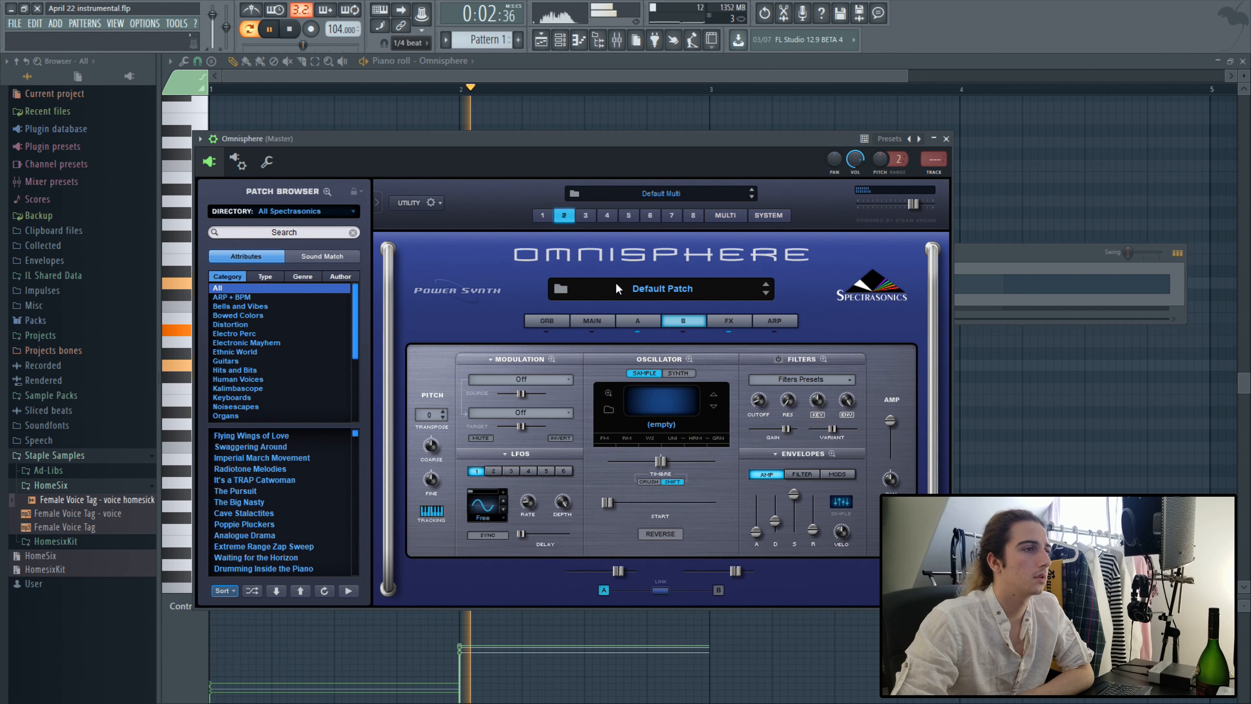
Step: Set band 1 of the Studio EQ in part 2's layer A effects to HPF
left_click(719, 326)
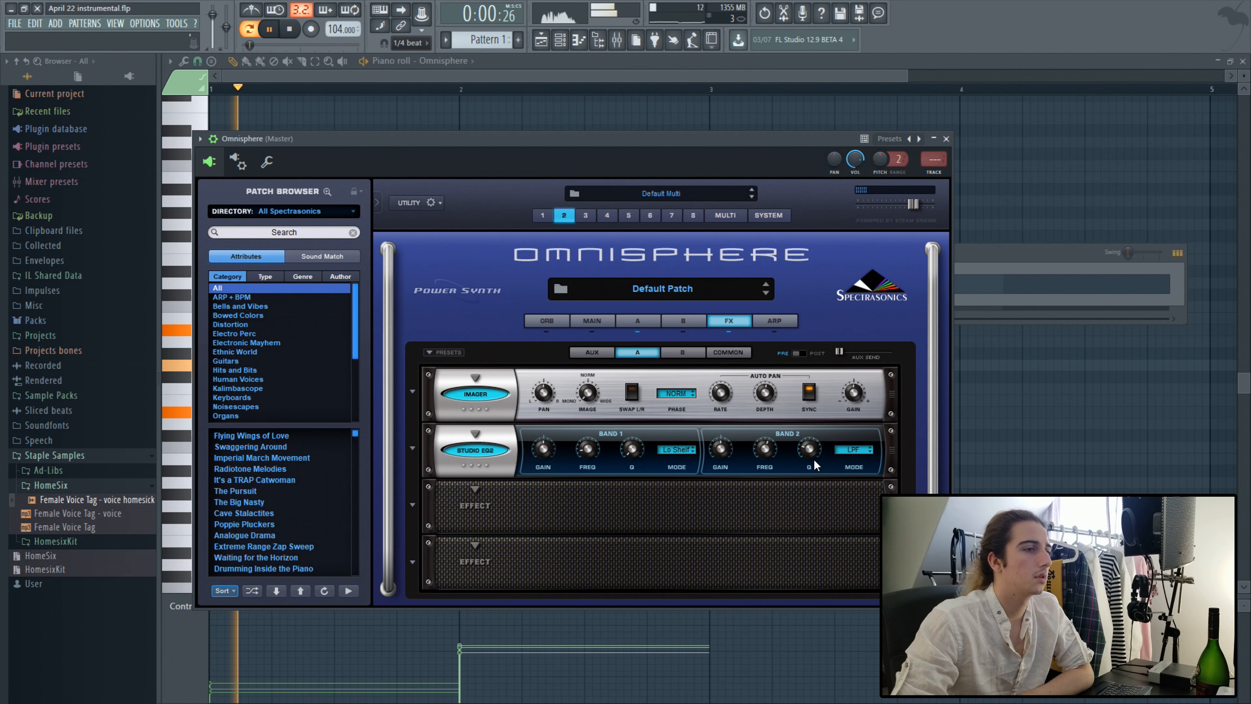
mouse_move(764, 404)
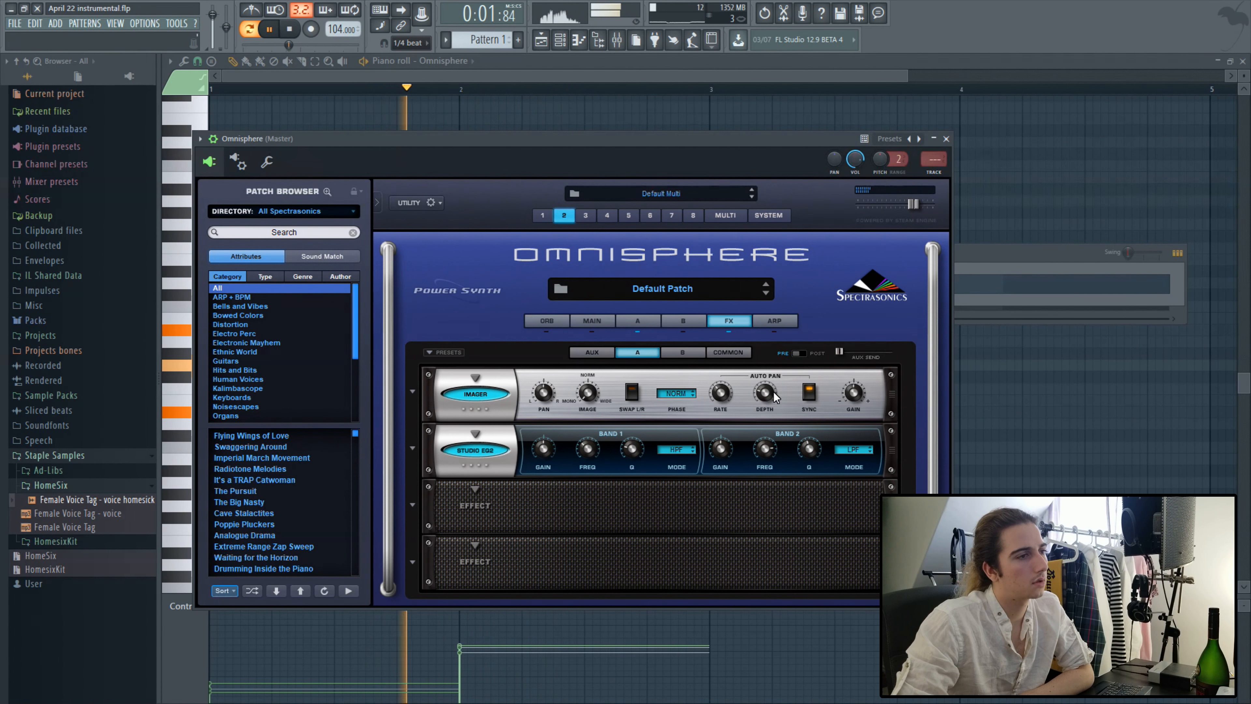
mouse_move(857, 400)
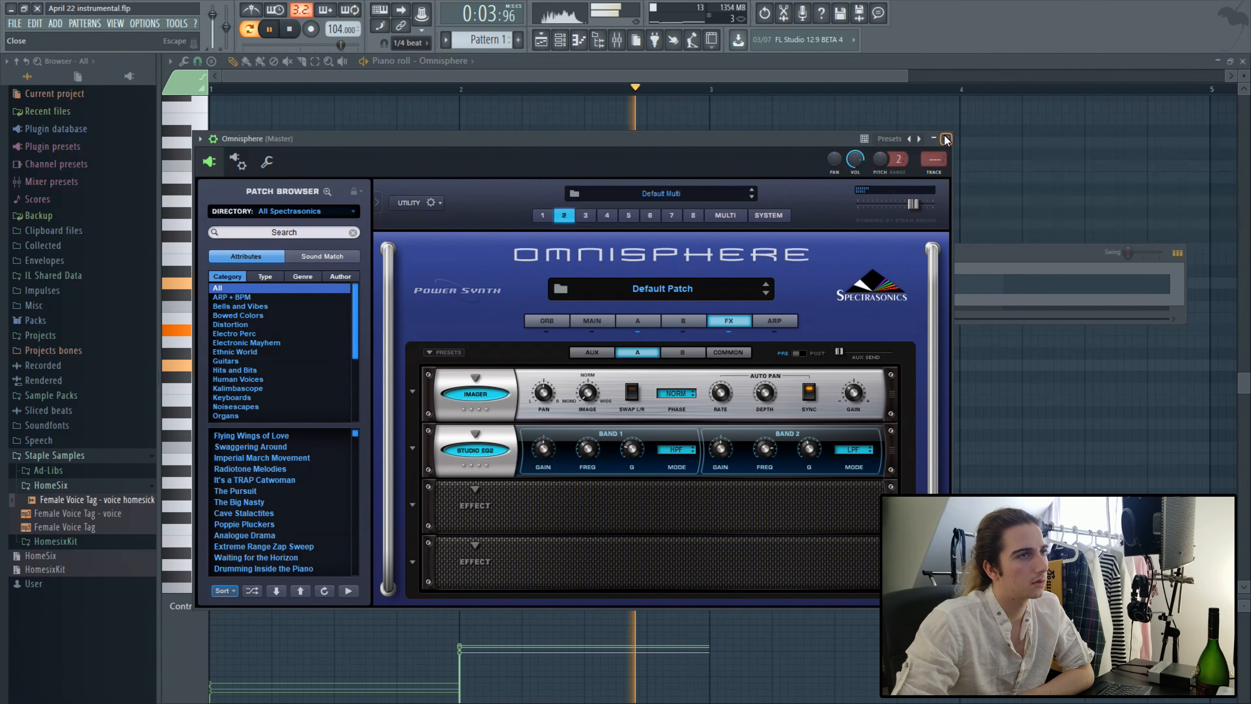
Step: Reduce the granular grain depth and smoothing of part 1's layer A Juno 60 Resologue 1
left_click(547, 217)
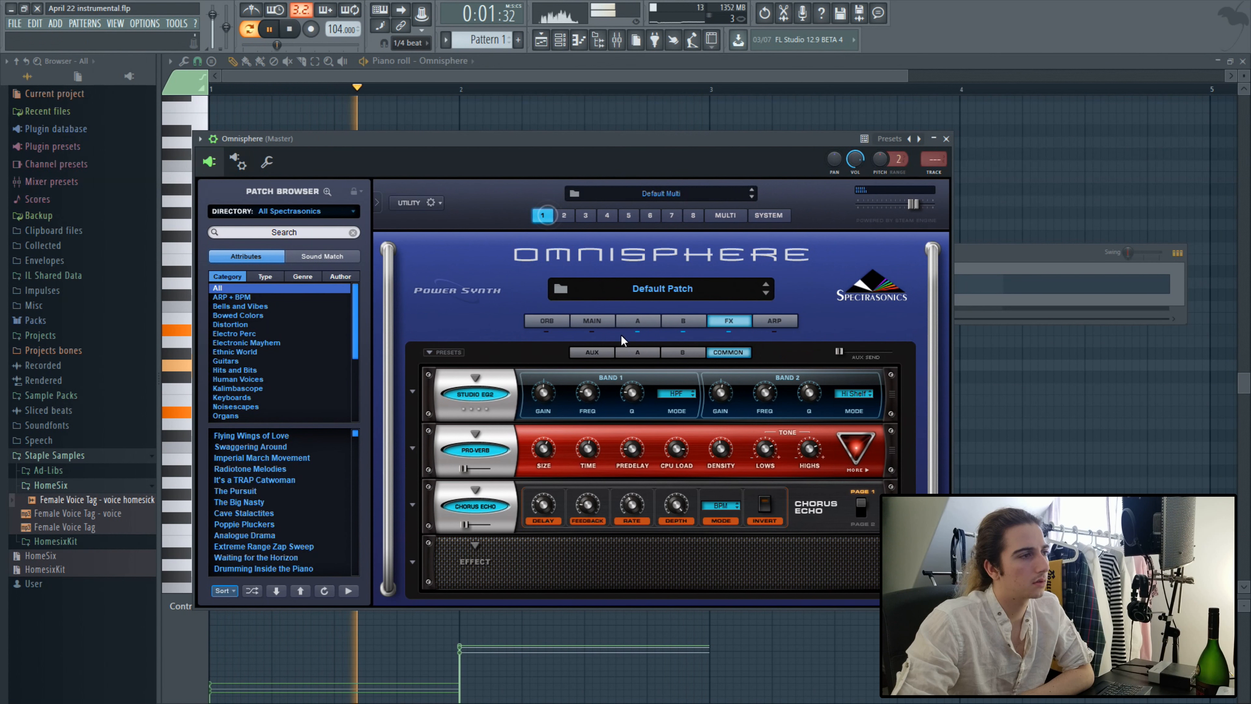
left_click(636, 321)
left_click(683, 356)
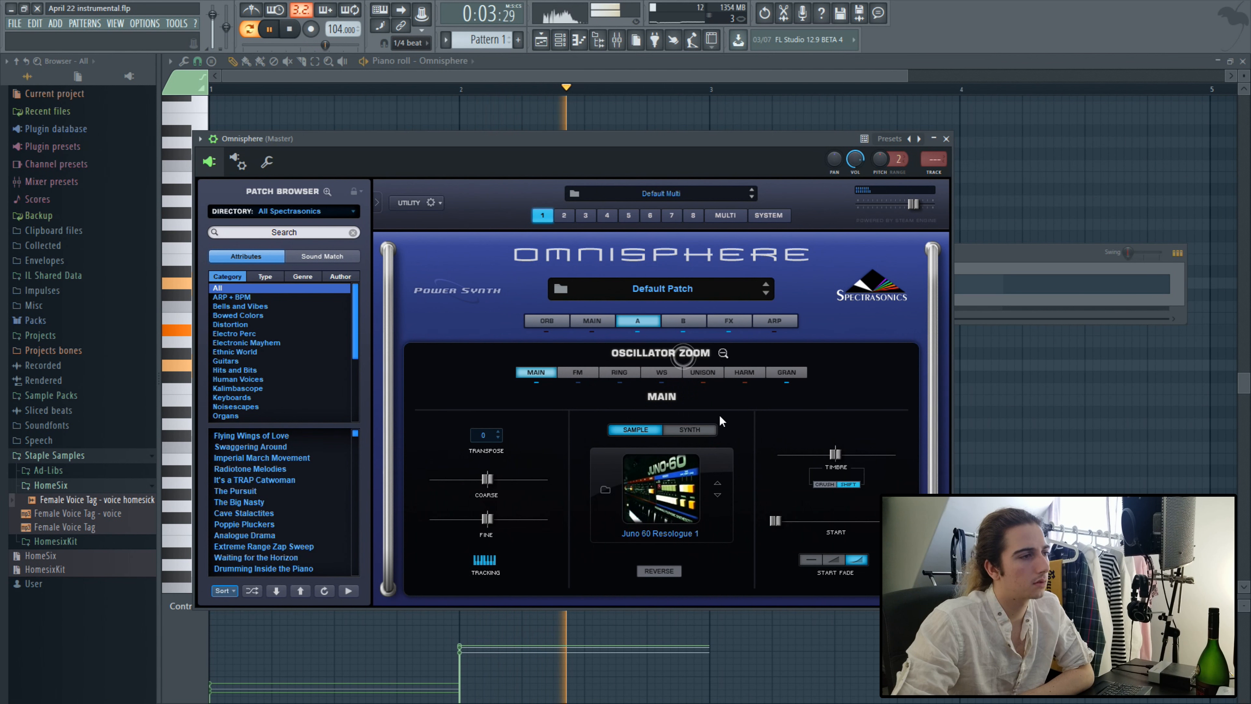
left_click(787, 372)
left_click_drag(460, 433, 449, 438)
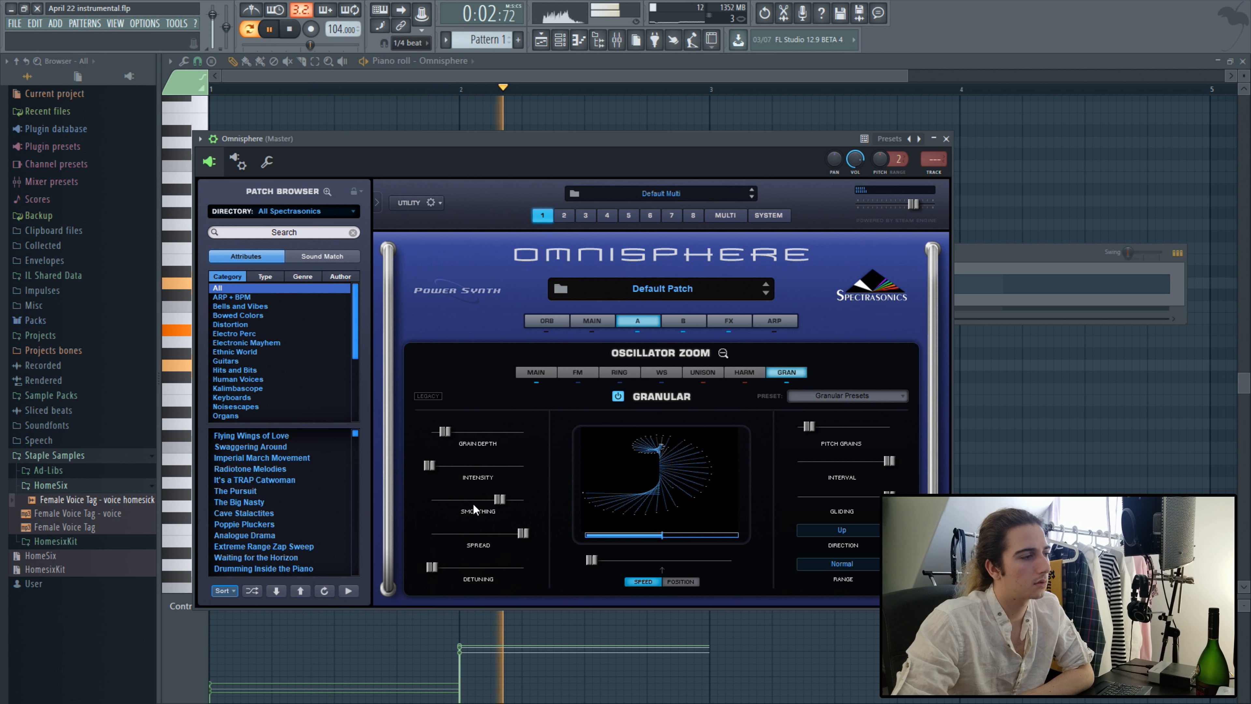
left_click_drag(501, 497, 445, 514)
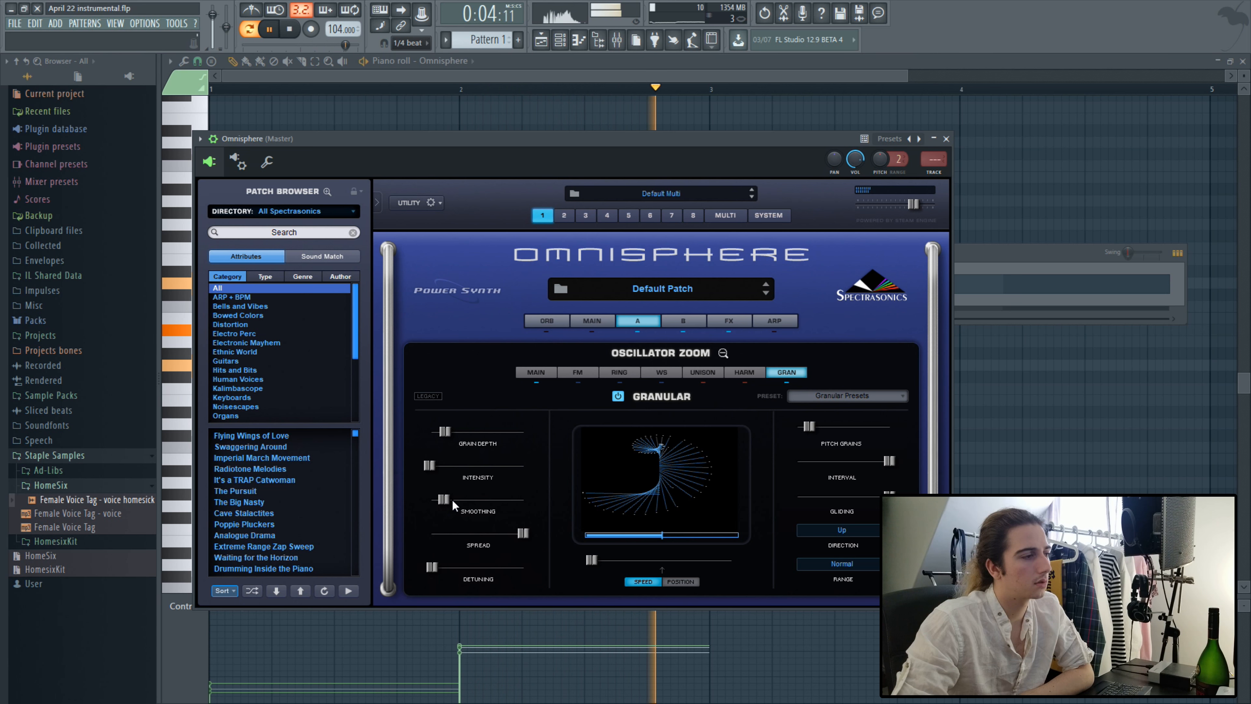
Step: Show part 1's main page, close and reopen the Omnisphere window, and stop playback
left_click(591, 321)
left_click(945, 138)
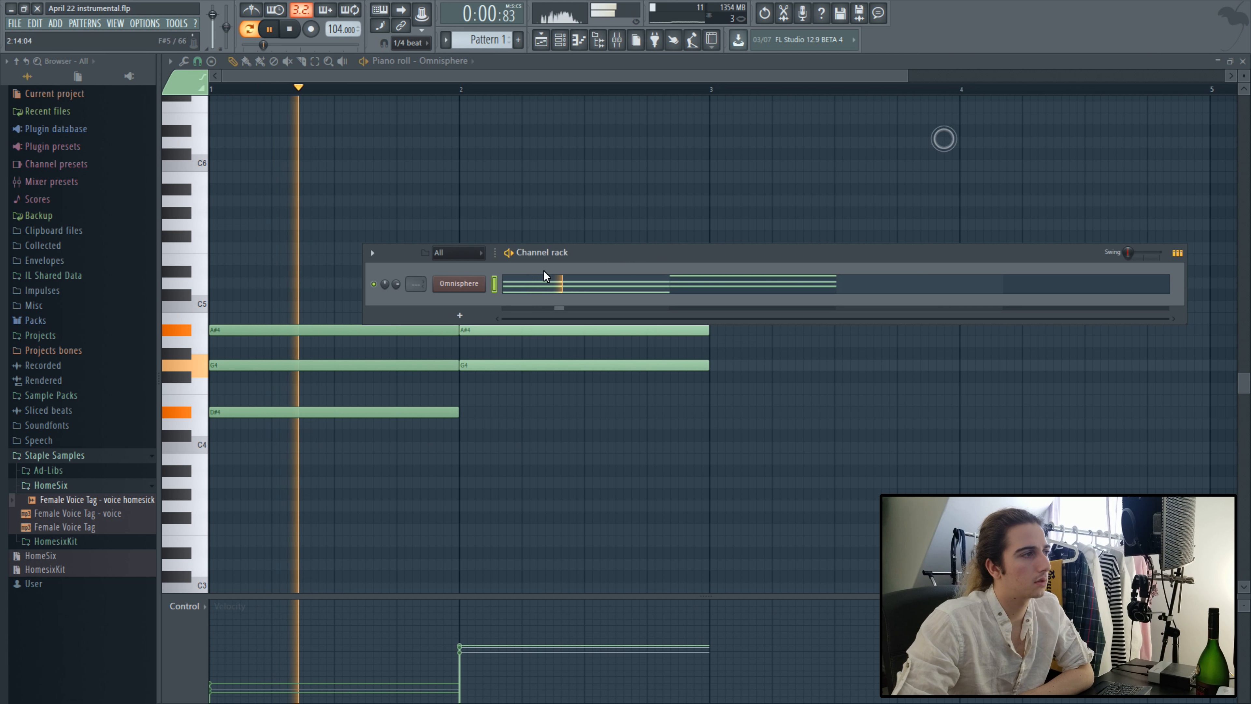
left_click(451, 284)
left_click(289, 29)
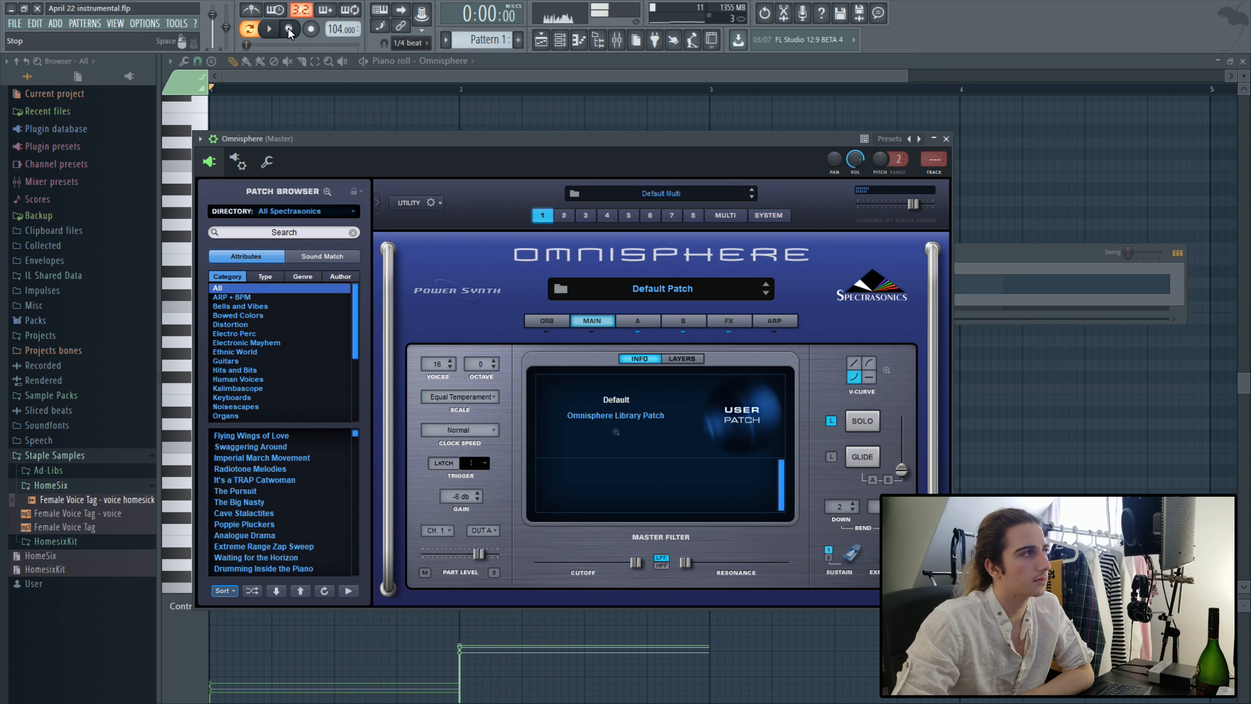
Step: Review the soundsource and effects of part 2's layer A, and return to part 1's main page
left_click(582, 215)
left_click(572, 216)
left_click(639, 320)
left_click(720, 341)
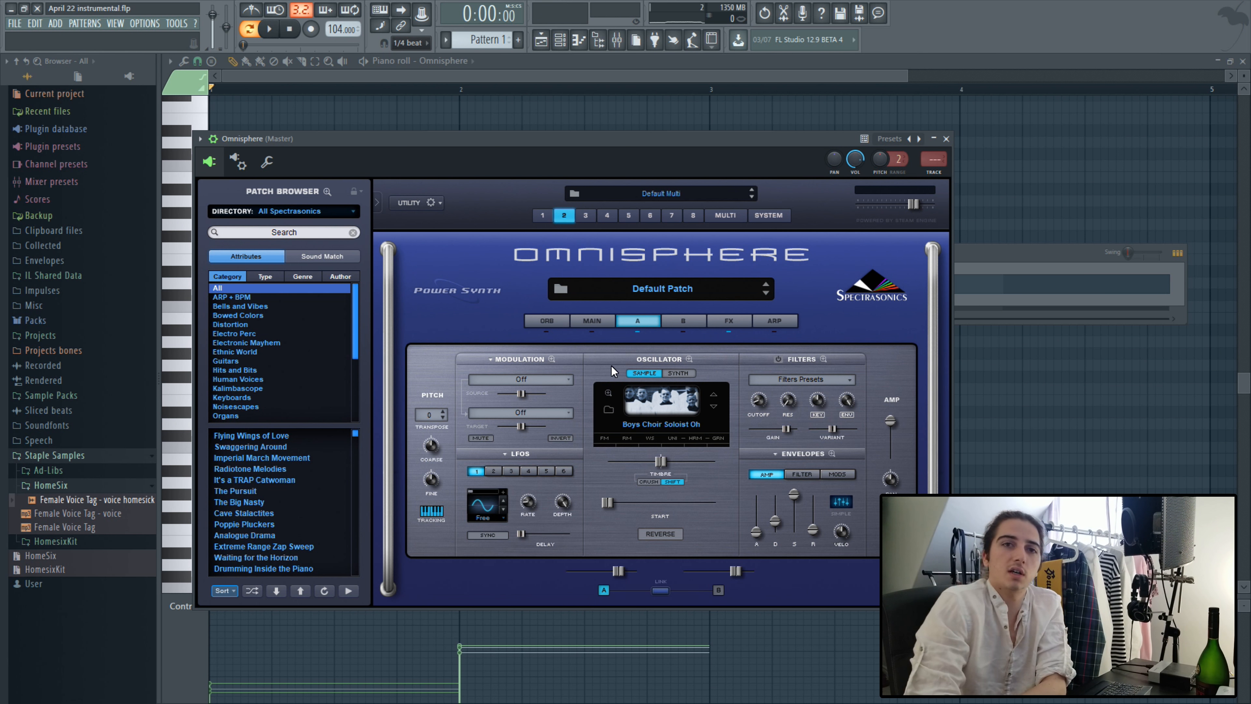
left_click(737, 318)
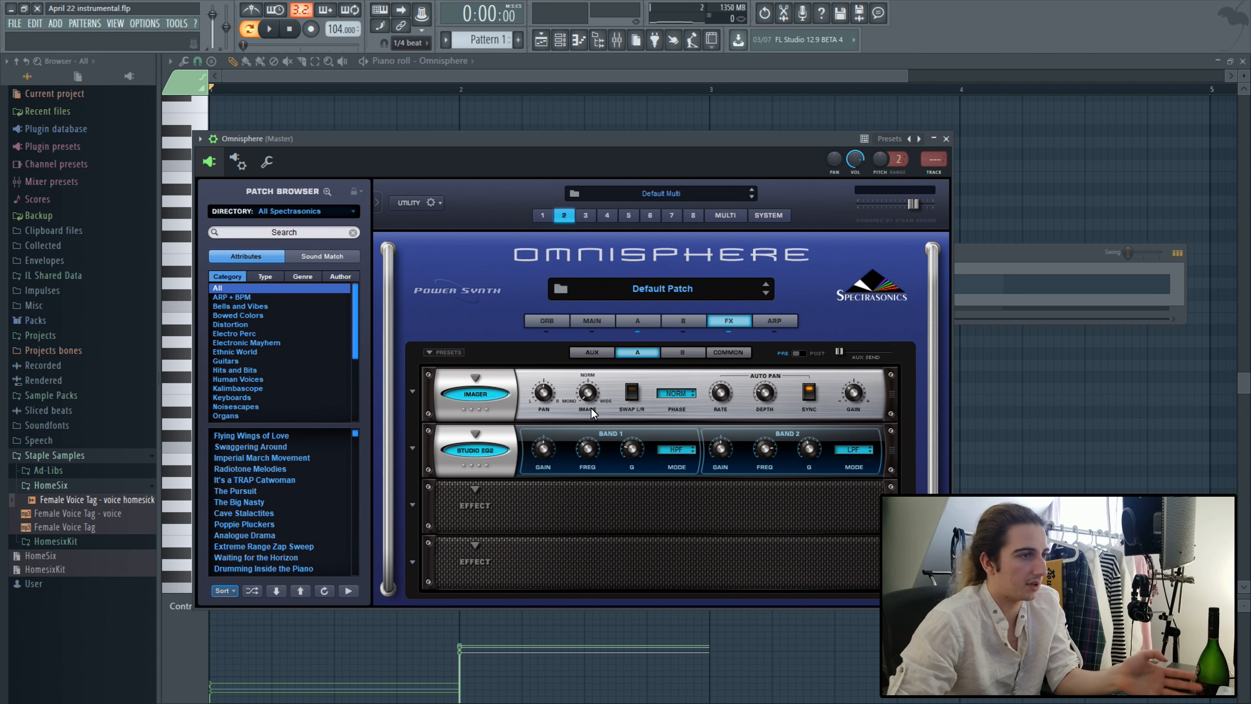
left_click(597, 319)
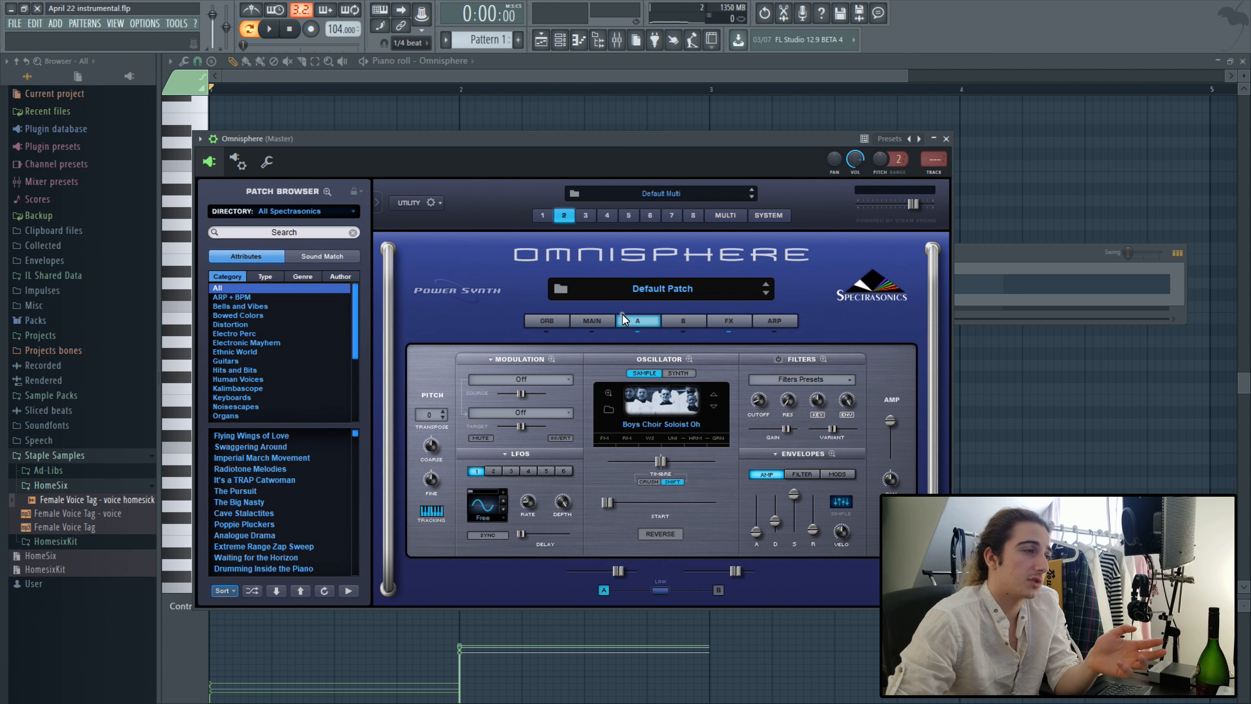
left_click(550, 216)
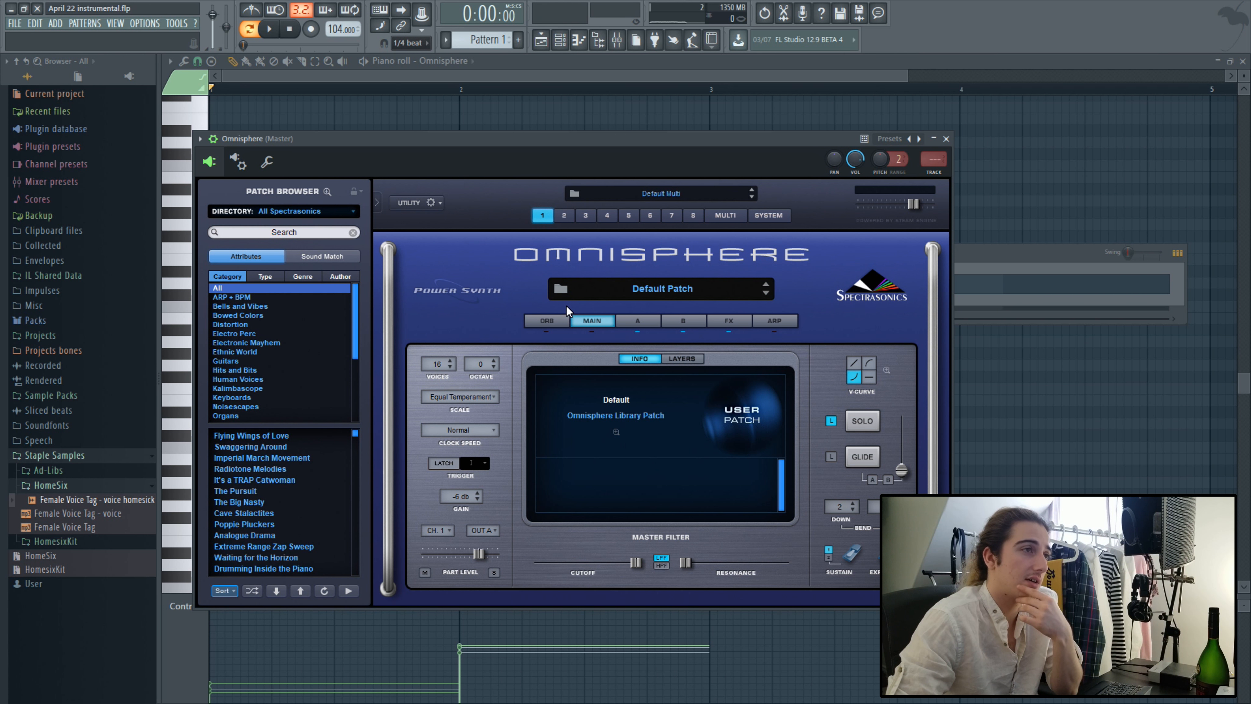